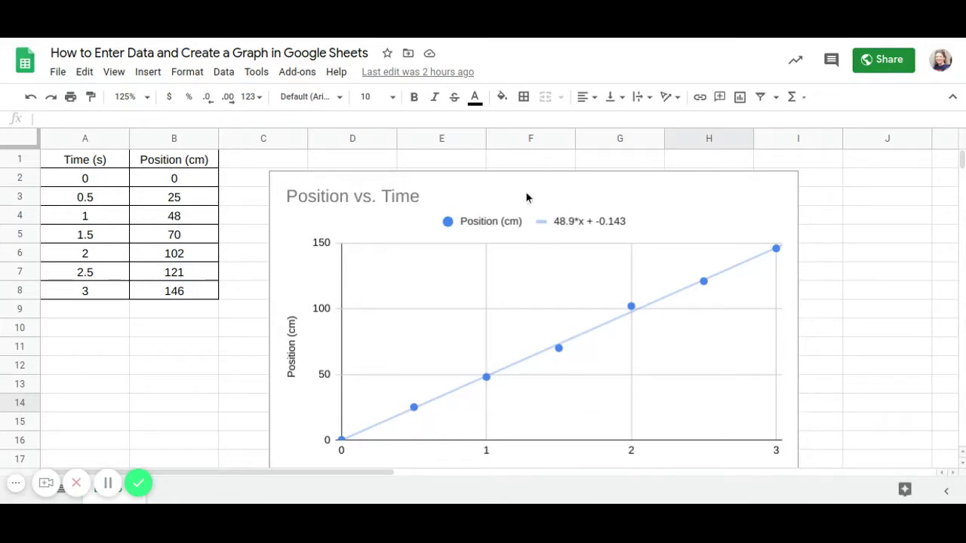
Move the Position vs. Time chart about one column to the right, clear of column C
{"action": "left_click", "coordinate": [586, 196]}
{"action": "scroll", "coordinate": [585, 196], "scroll_direction": "down", "scroll_amount": 1}
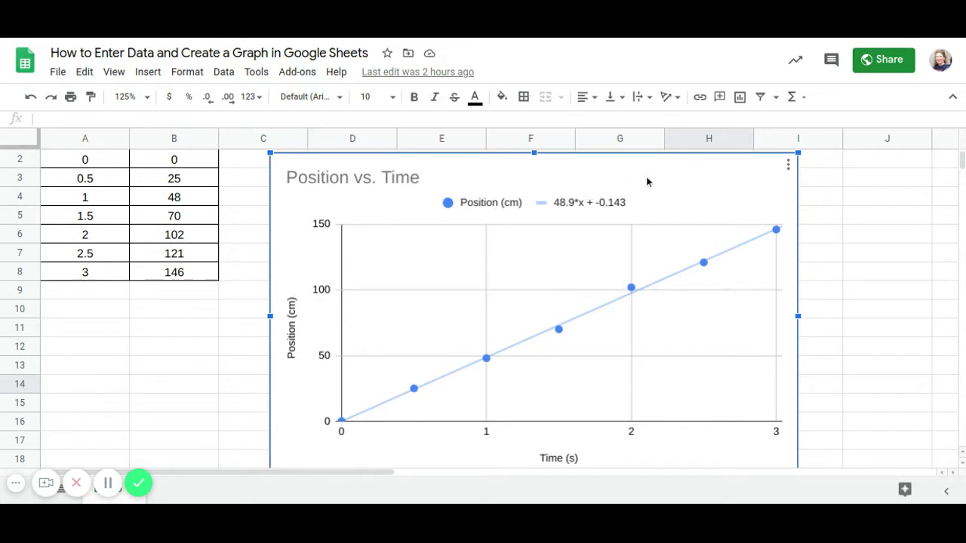
{"action": "left_click_drag", "start_coordinate": [647, 181], "coordinate": [740, 182]}
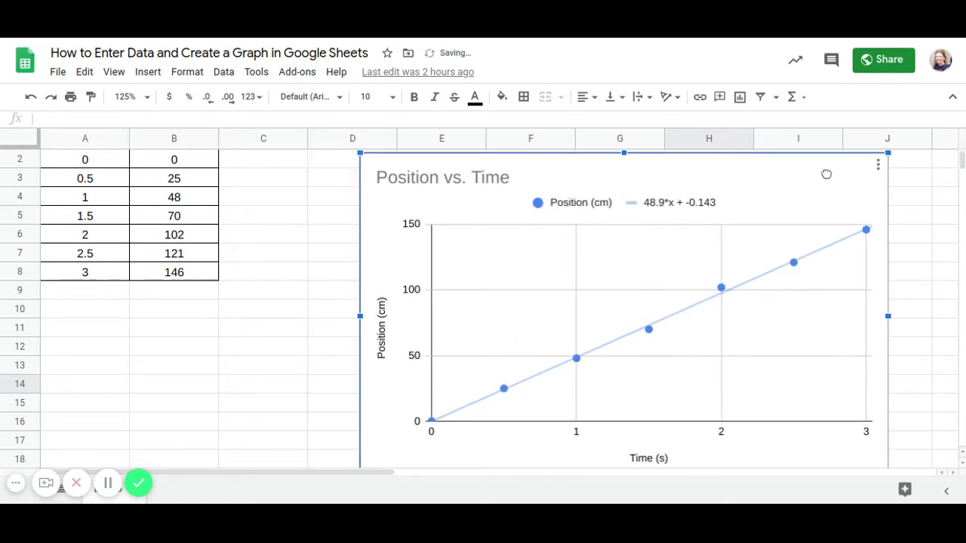
{"action": "scroll", "coordinate": [264, 238], "scroll_direction": "up", "scroll_amount": 1}
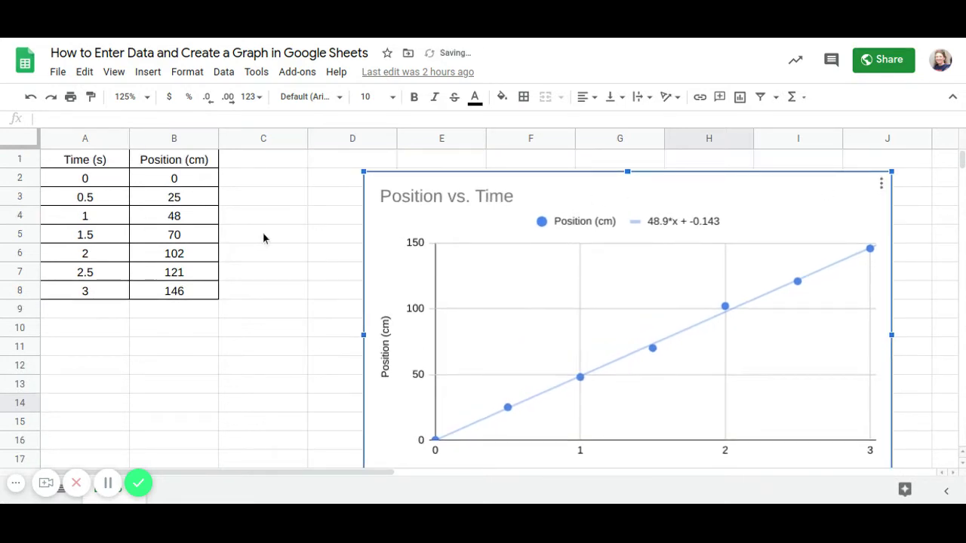
{"action": "key", "text": "Escape"}
Enter the header "Position (cm)" in cell C1 for a second position data set
{"action": "left_click", "coordinate": [267, 162]}
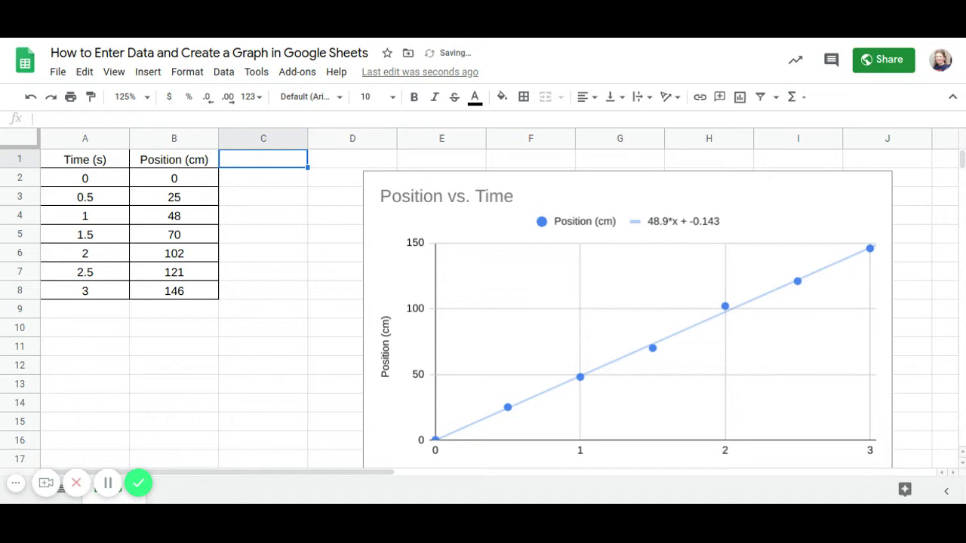
{"action": "type", "text": "Position"}
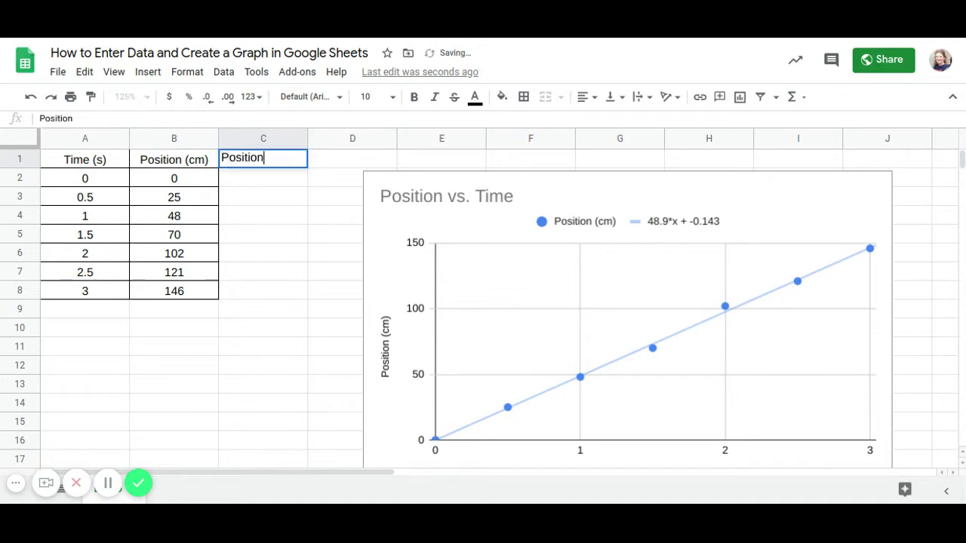
{"action": "type", "text": " (cm)"}
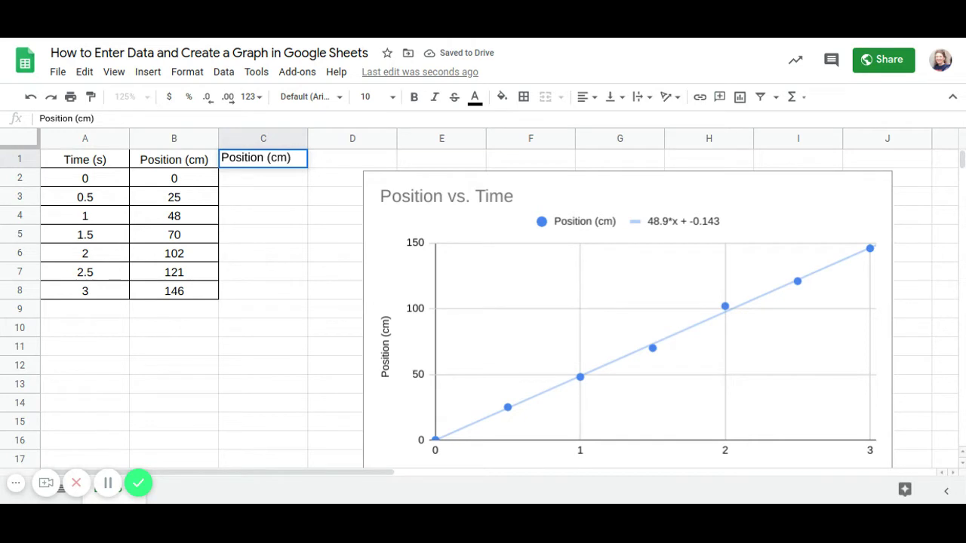
{"action": "key", "text": "Return"}
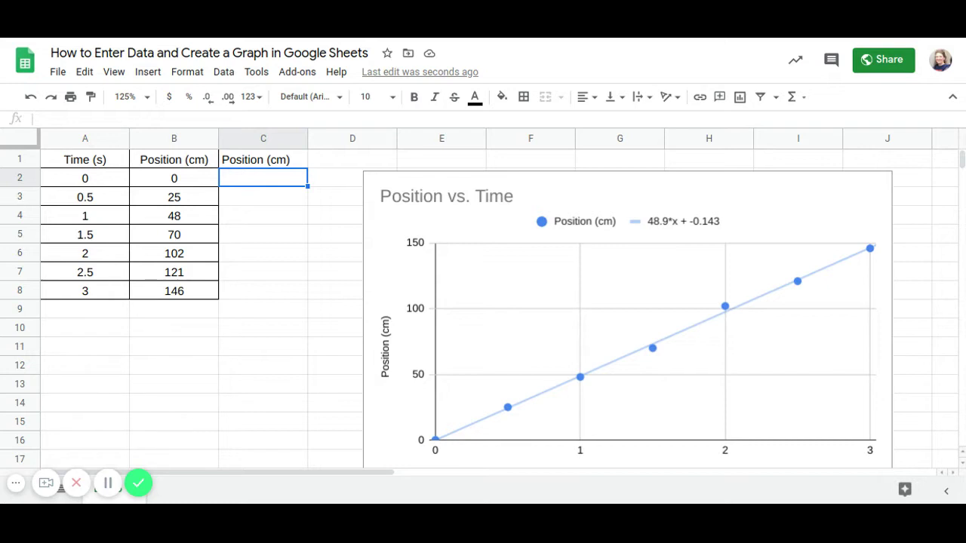
Enter the position values 30, 50, 68, 94, 111, 134 and 158 in cells C2 to C8
{"action": "type", "text": "30"}
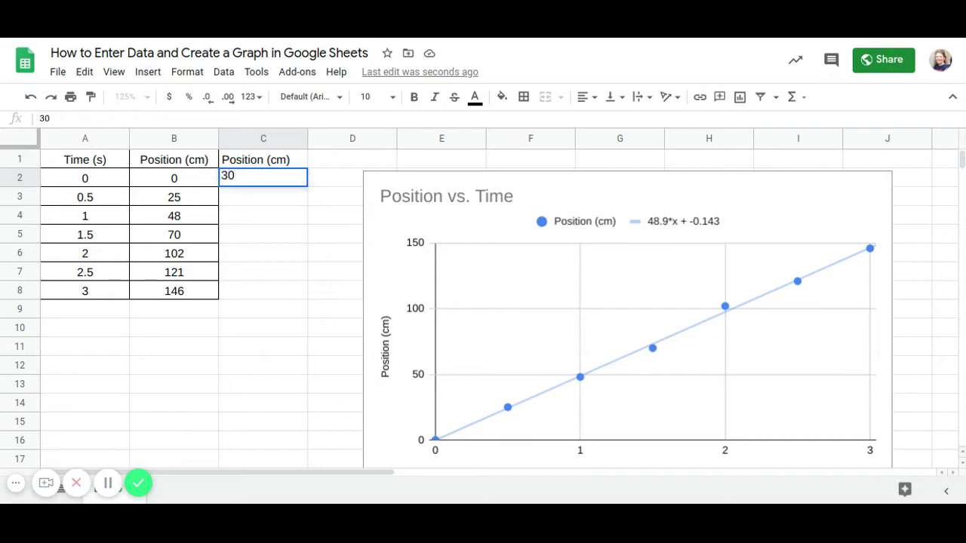
{"action": "key", "text": "Return"}
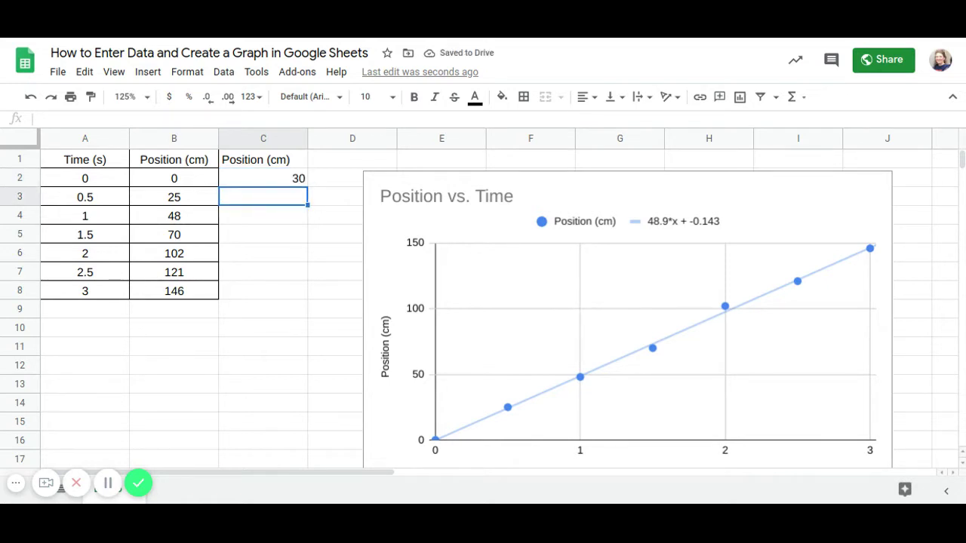
{"action": "type", "text": "50"}
{"action": "key", "text": "Return"}
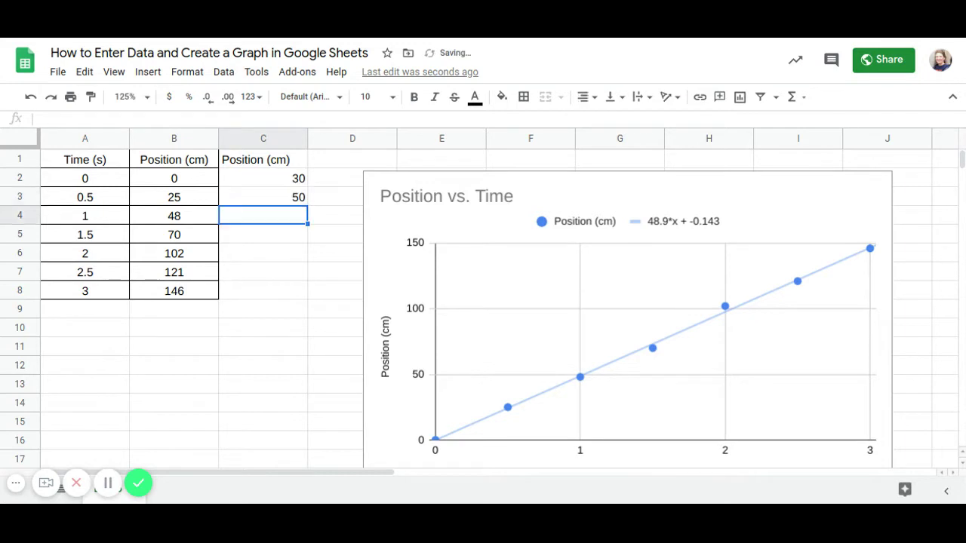
{"action": "type", "text": "68"}
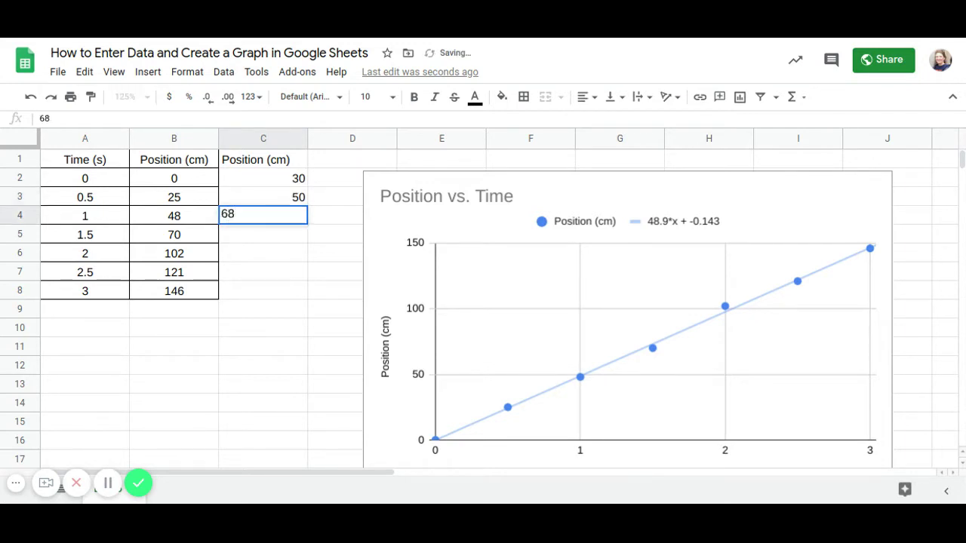
{"action": "key", "text": "Return"}
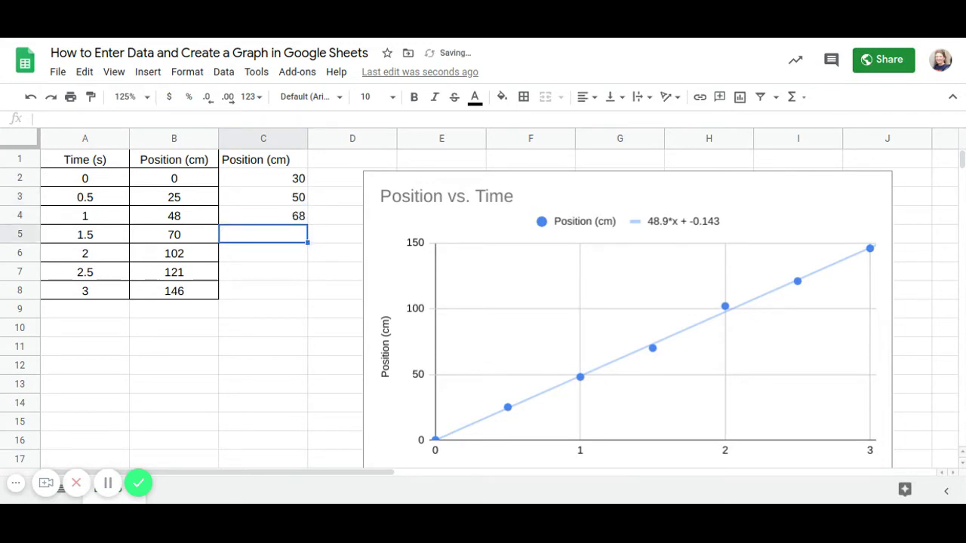
{"action": "type", "text": "94"}
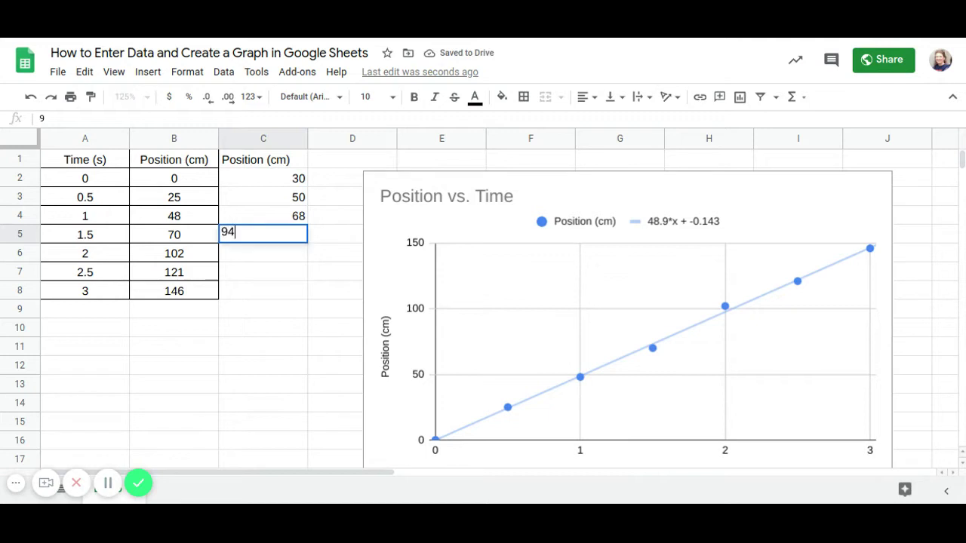
{"action": "key", "text": "Return"}
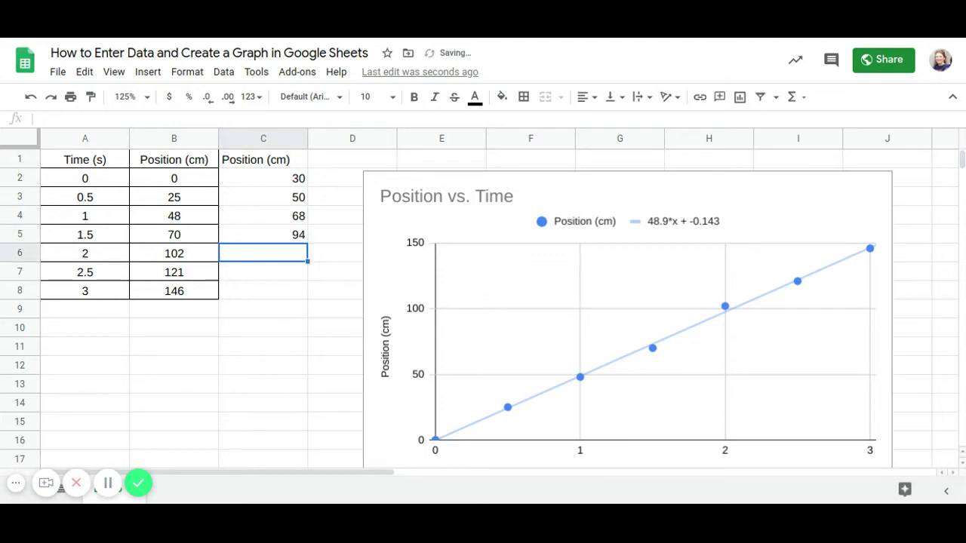
{"action": "type", "text": "111"}
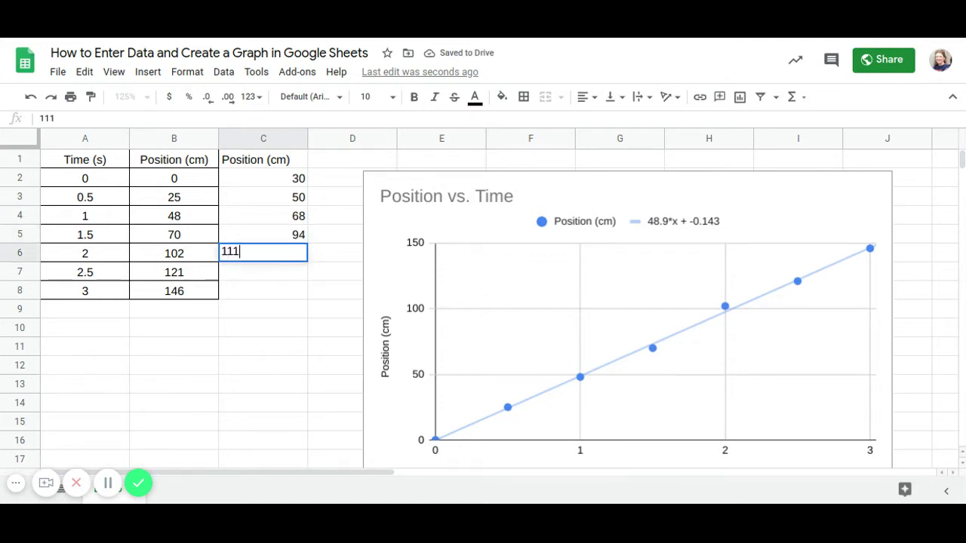
{"action": "key", "text": "Return"}
{"action": "type", "text": "134"}
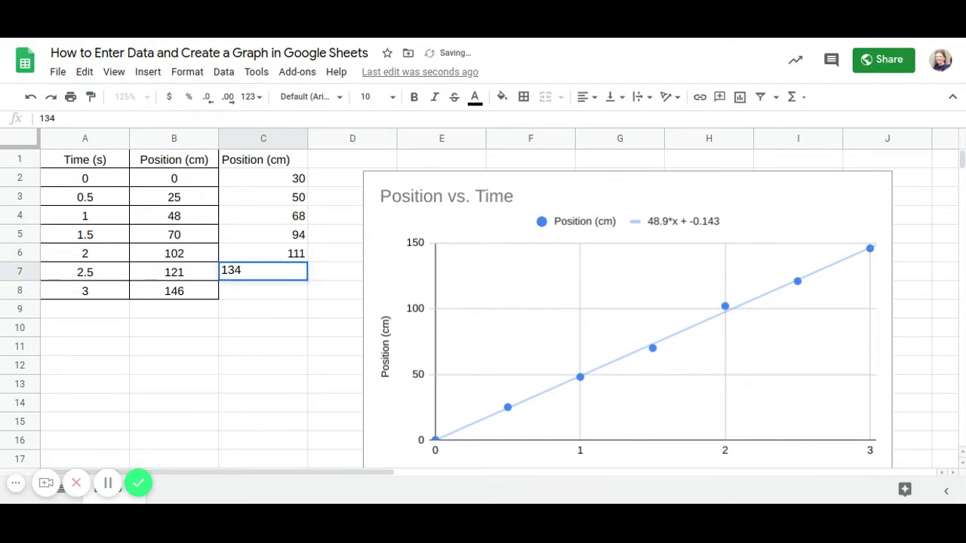
{"action": "key", "text": "Return"}
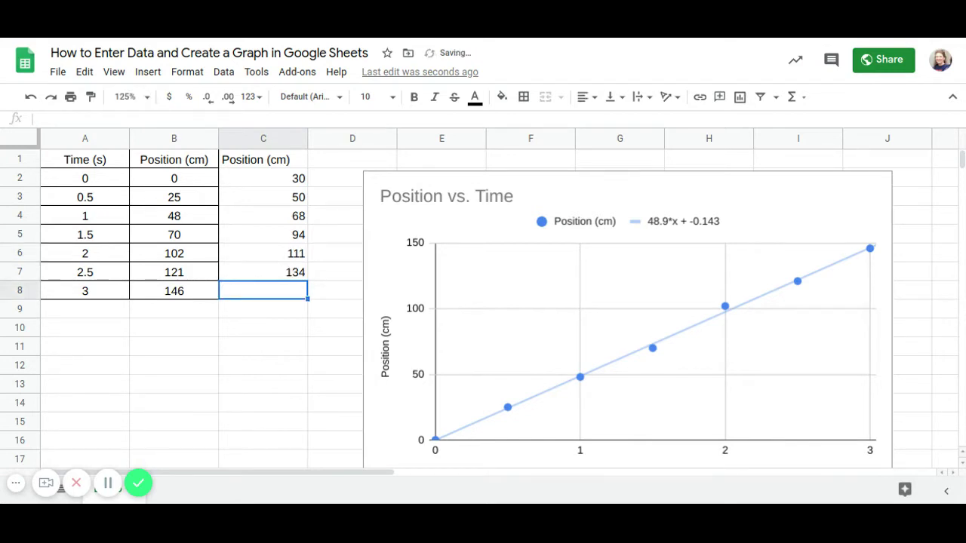
{"action": "type", "text": "15"}
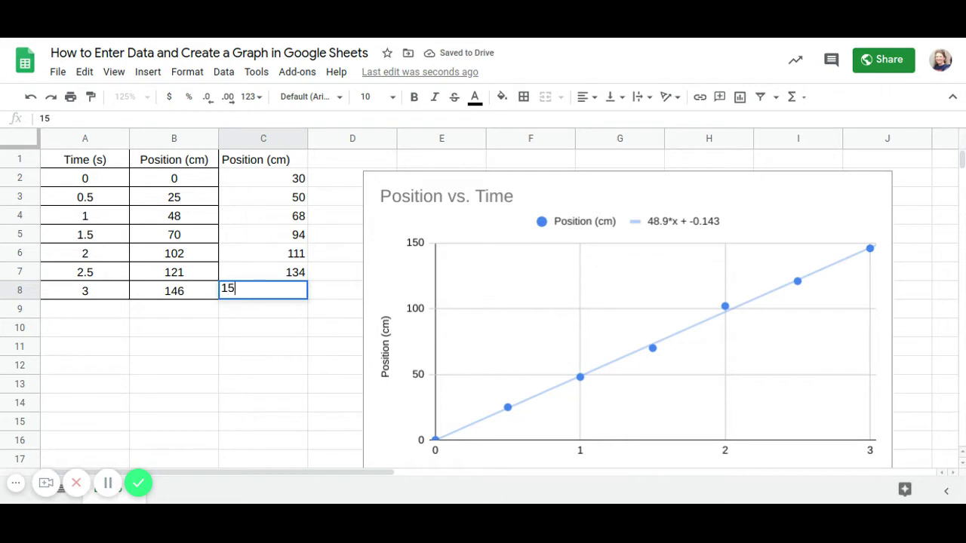
{"action": "type", "text": "8"}
{"action": "key", "text": "Return"}
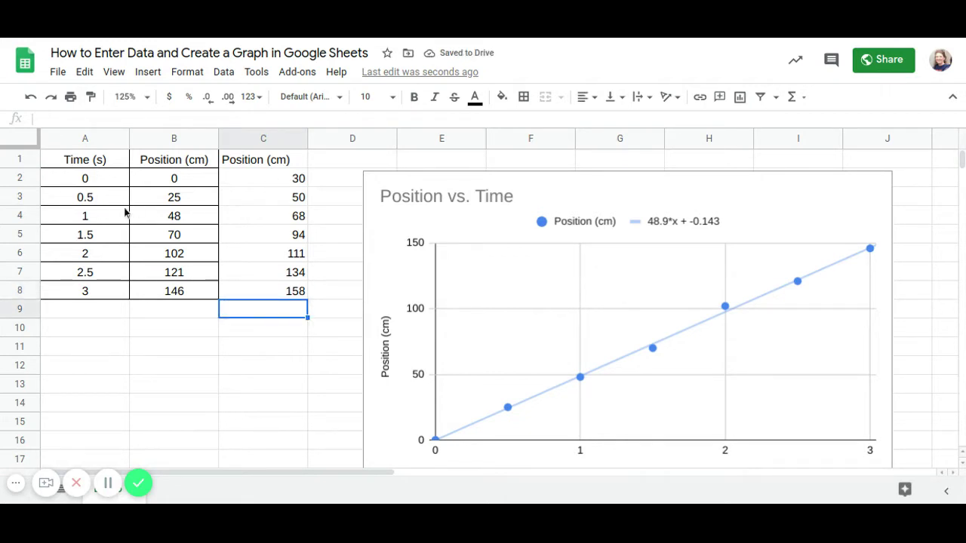
Apply all borders to the new position column, cells C1 to C8
{"action": "left_click", "coordinate": [260, 162]}
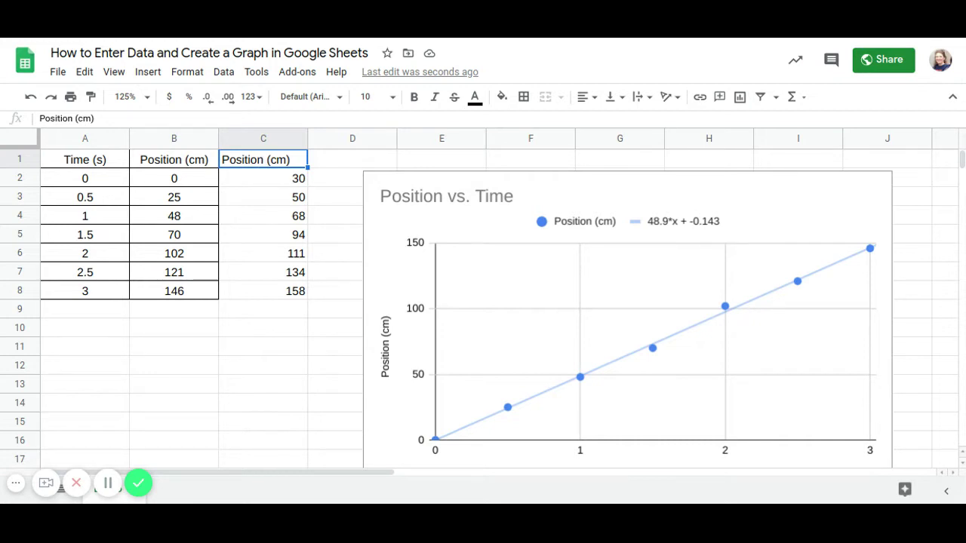
{"action": "left_click_drag", "start_coordinate": [259, 183], "coordinate": [251, 294]}
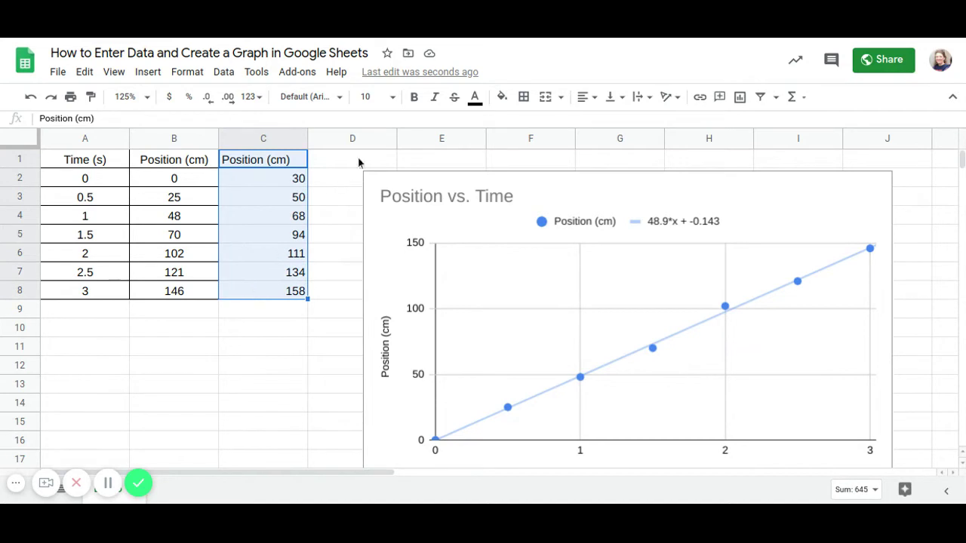
{"action": "left_click", "coordinate": [523, 98]}
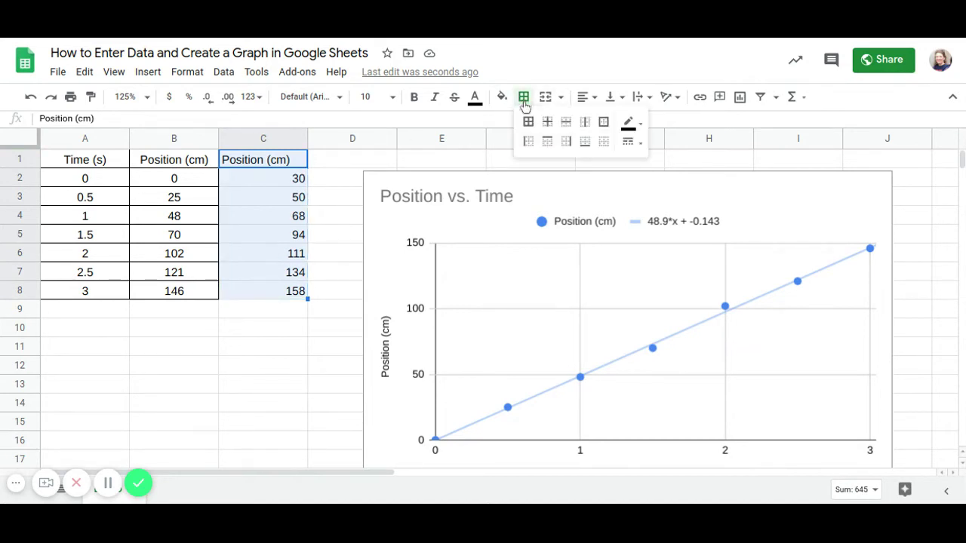
{"action": "left_click", "coordinate": [529, 122]}
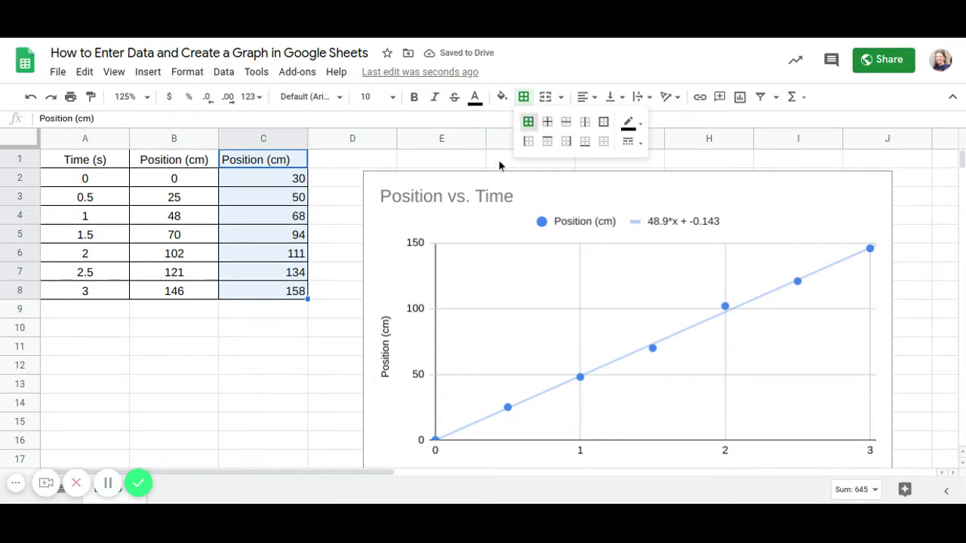
{"action": "left_click", "coordinate": [528, 100]}
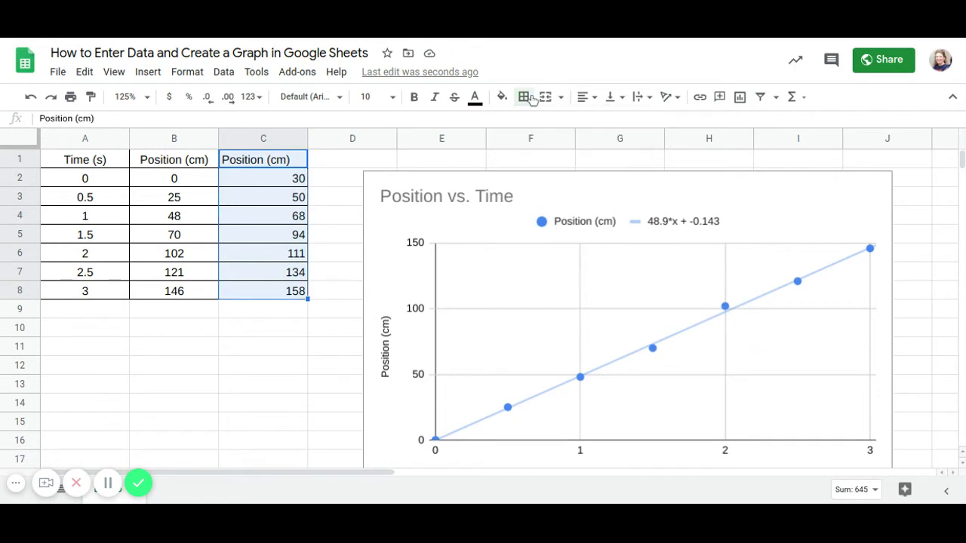
Center the contents of cells C1 to C8 horizontally and deselect the range
{"action": "left_click", "coordinate": [588, 100]}
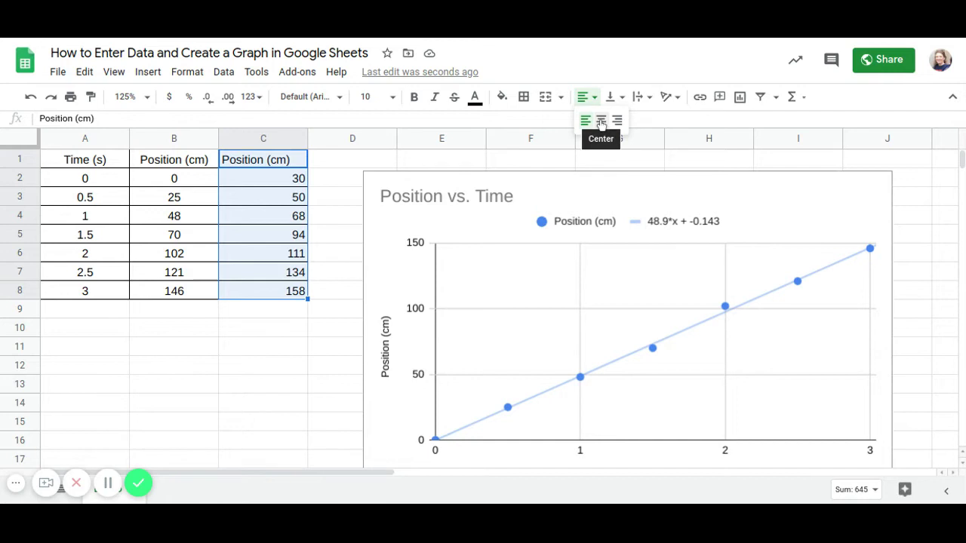
{"action": "left_click", "coordinate": [601, 122]}
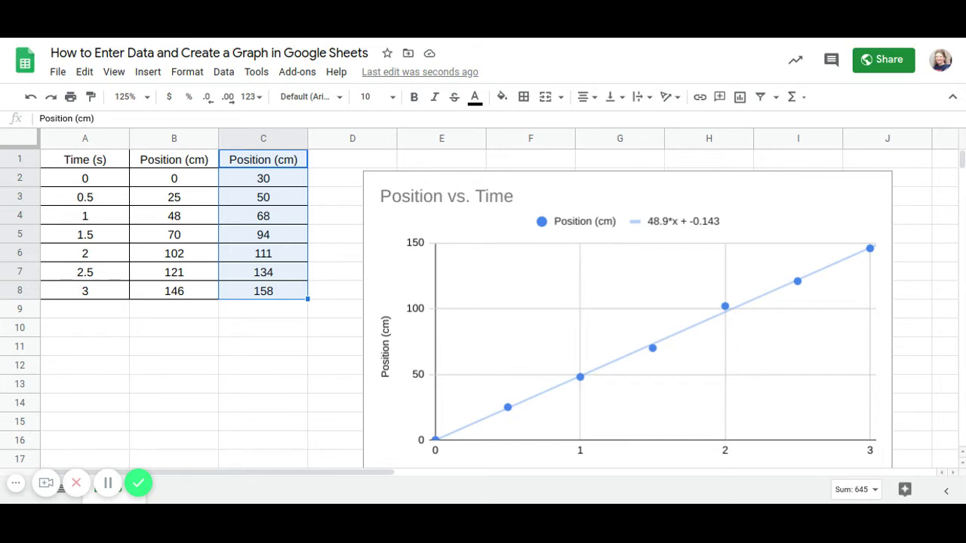
{"action": "left_click", "coordinate": [250, 363]}
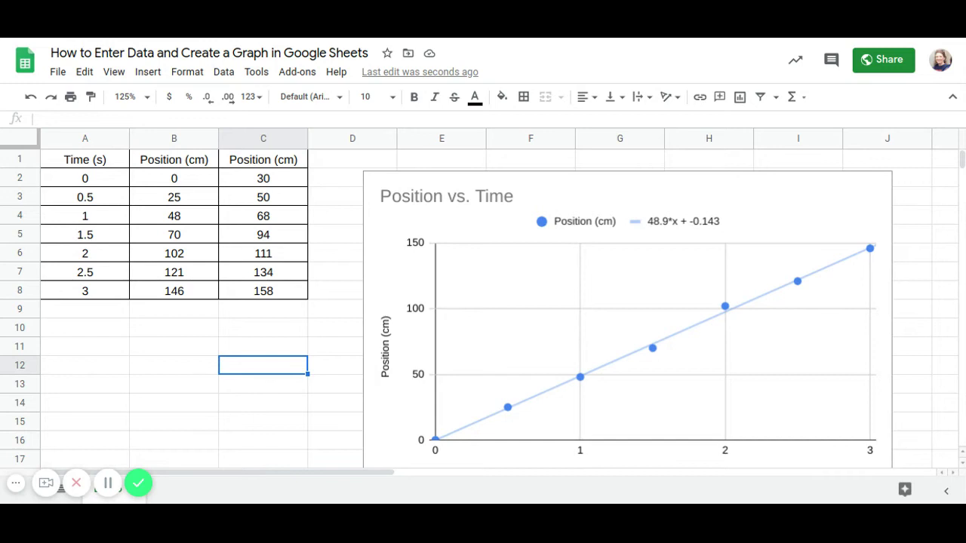
Open the Position vs. Time chart for editing and set its data range to A1:C8
{"action": "left_click", "coordinate": [848, 183]}
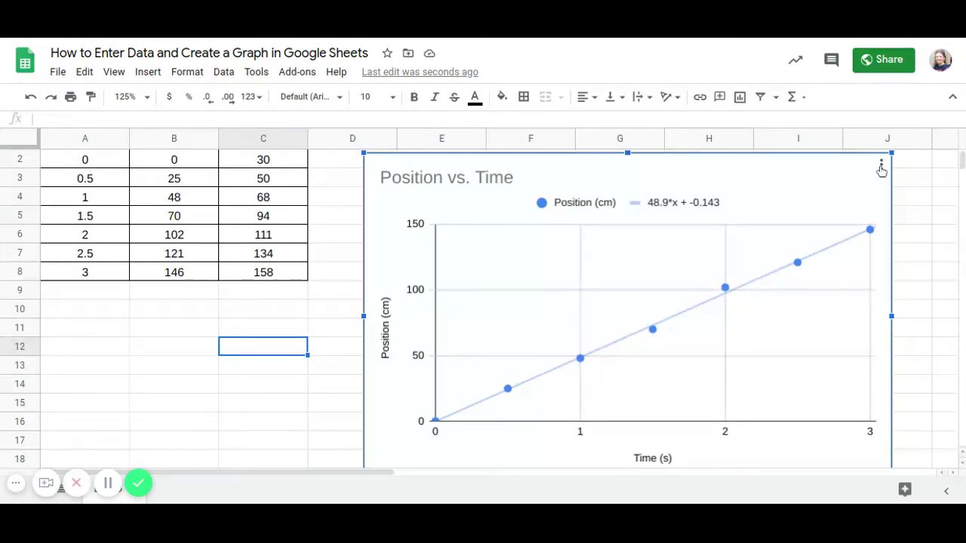
{"action": "left_click", "coordinate": [881, 166]}
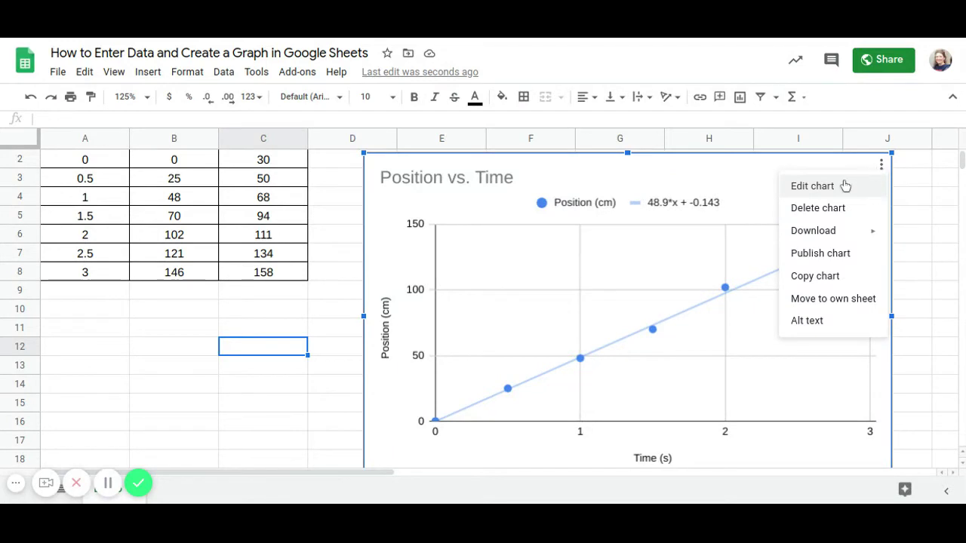
{"action": "left_click", "coordinate": [843, 186]}
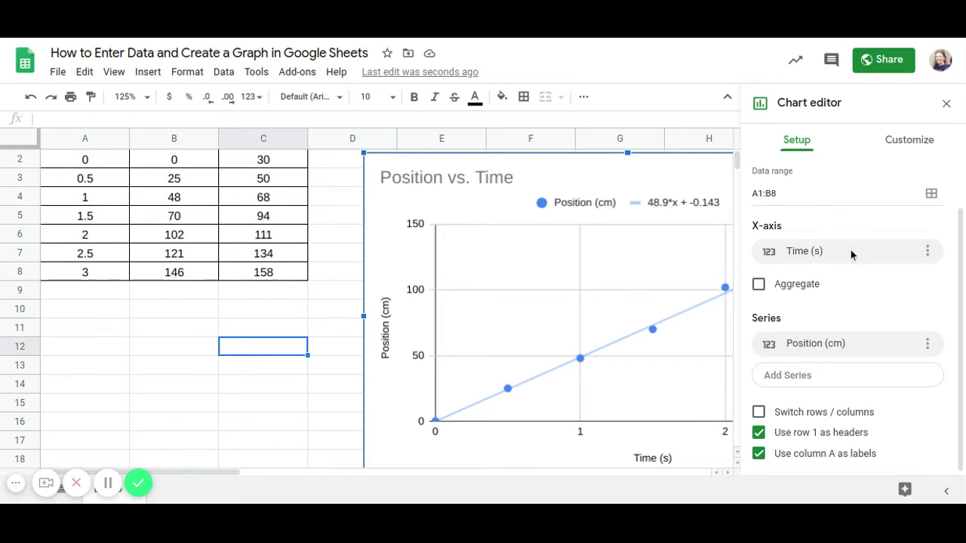
{"action": "scroll", "coordinate": [850, 255], "scroll_direction": "up", "scroll_amount": 2}
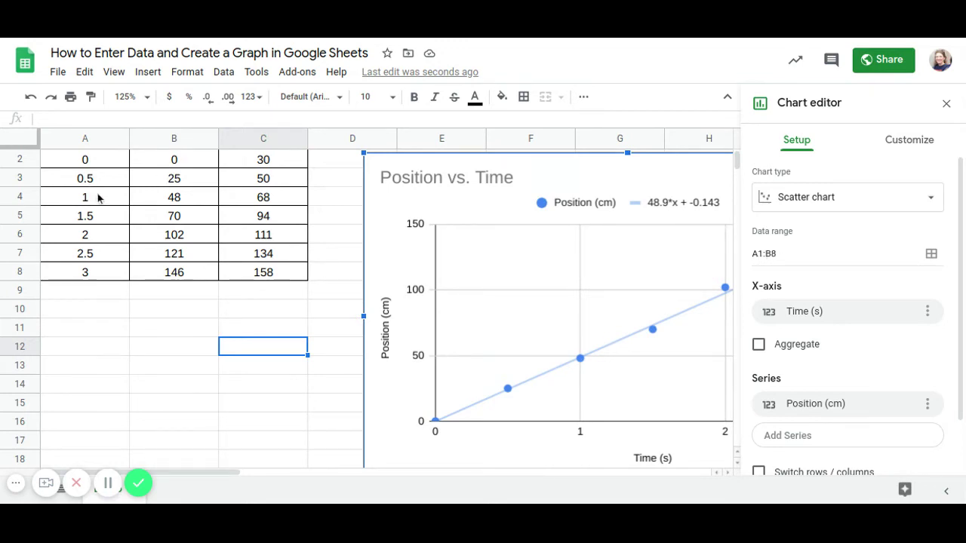
{"action": "scroll", "coordinate": [105, 214], "scroll_direction": "up", "scroll_amount": 1}
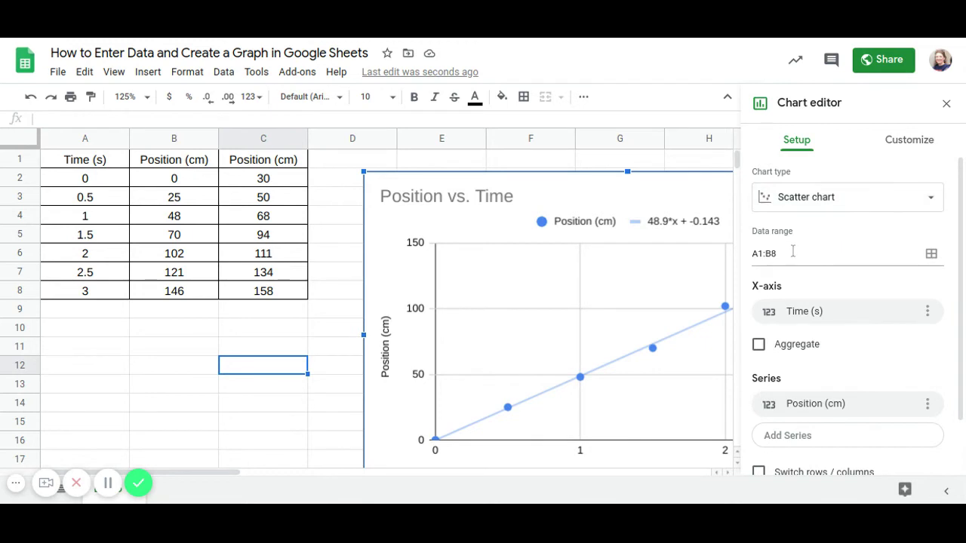
{"action": "left_click", "coordinate": [793, 251]}
{"action": "left_click", "coordinate": [771, 254]}
{"action": "key", "text": "BackSpace"}
{"action": "type", "text": "c"}
{"action": "left_click", "coordinate": [794, 249]}
{"action": "key", "text": "Return"}
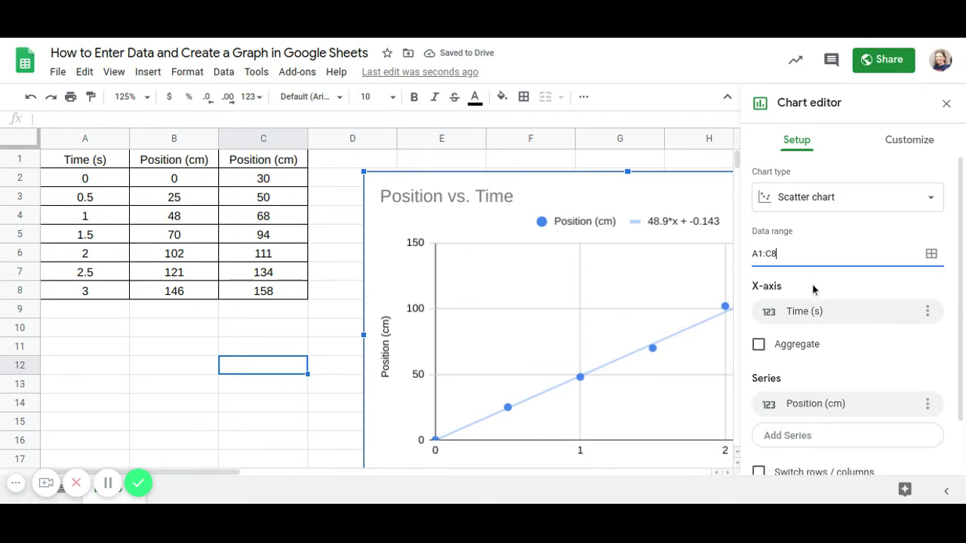
Add the second Position (cm) column, column C, as a new series on the Position vs. Time scatter chart
{"action": "scroll", "coordinate": [813, 287], "scroll_direction": "down", "scroll_amount": 2}
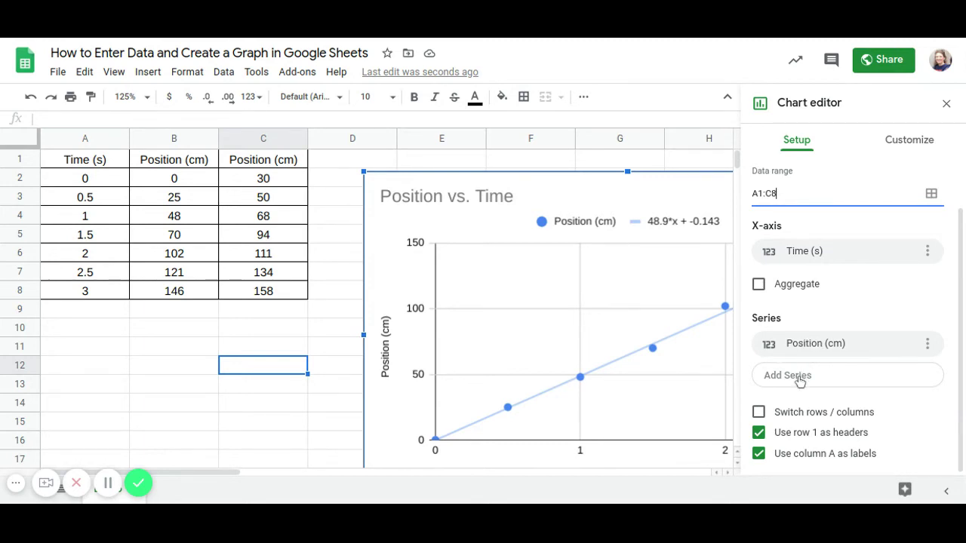
{"action": "left_click", "coordinate": [800, 382]}
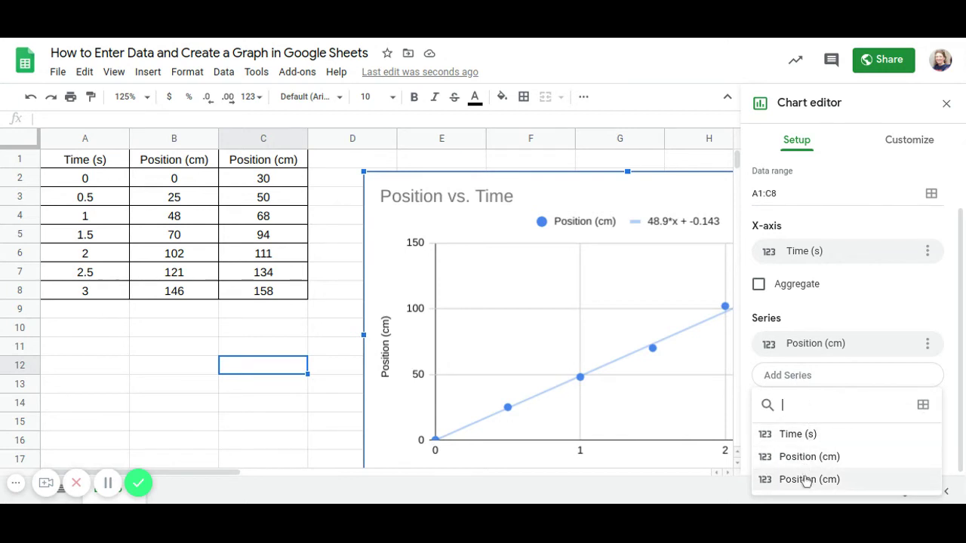
{"action": "left_click", "coordinate": [804, 481]}
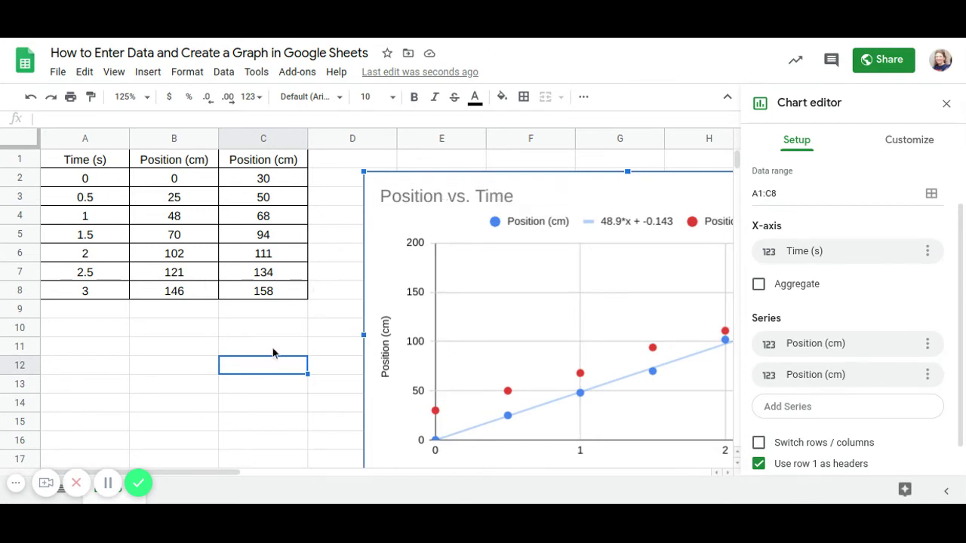
Add a trendline to the newly added position series in the chart's series customization settings
{"action": "scroll", "coordinate": [273, 353], "scroll_direction": "right", "scroll_amount": 3}
{"action": "scroll", "coordinate": [273, 353], "scroll_direction": "right", "scroll_amount": 1}
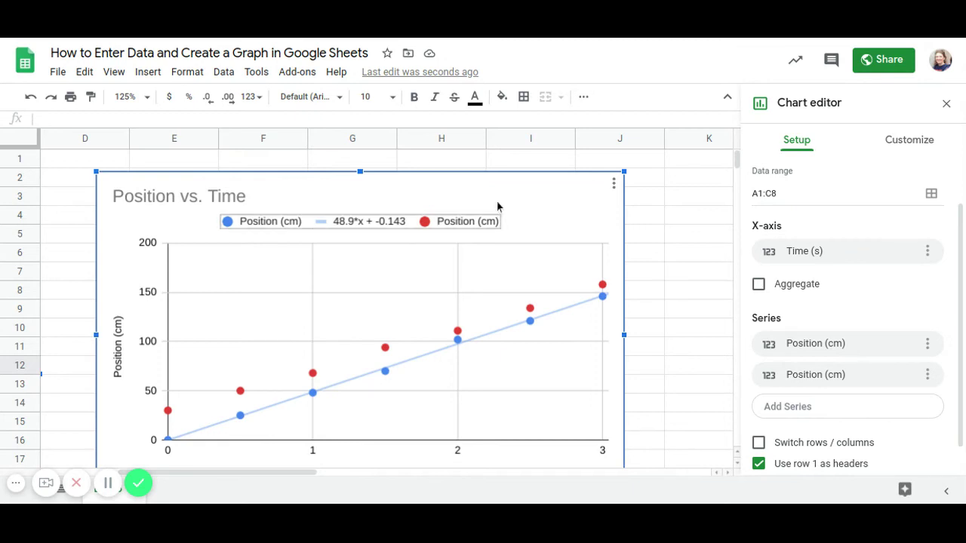
{"action": "left_click", "coordinate": [908, 145]}
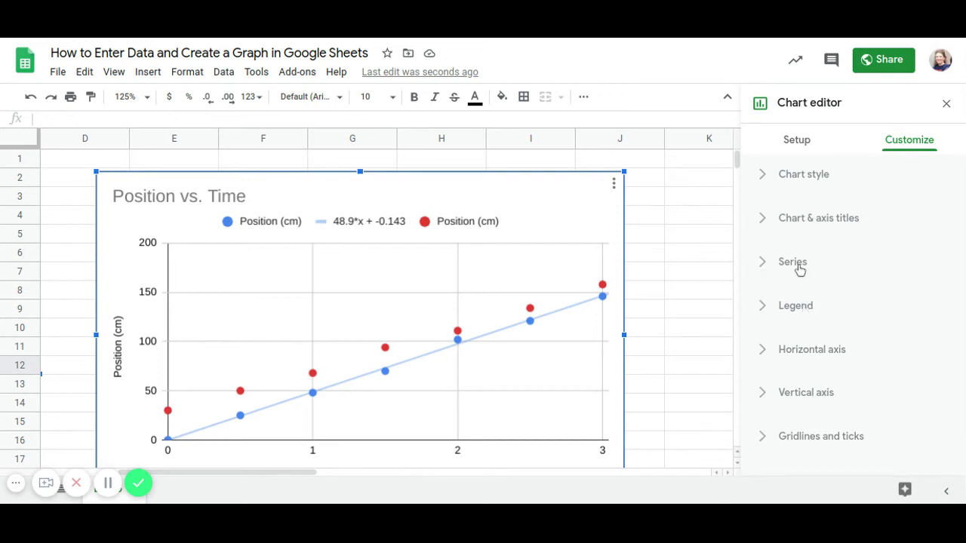
{"action": "left_click", "coordinate": [799, 266]}
{"action": "scroll", "coordinate": [863, 345], "scroll_direction": "down", "scroll_amount": 5}
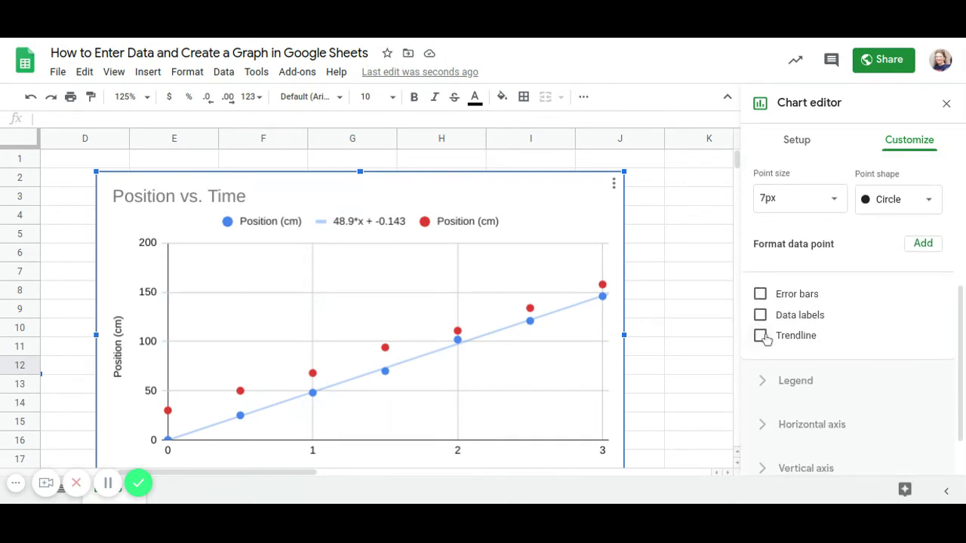
{"action": "left_click", "coordinate": [761, 336]}
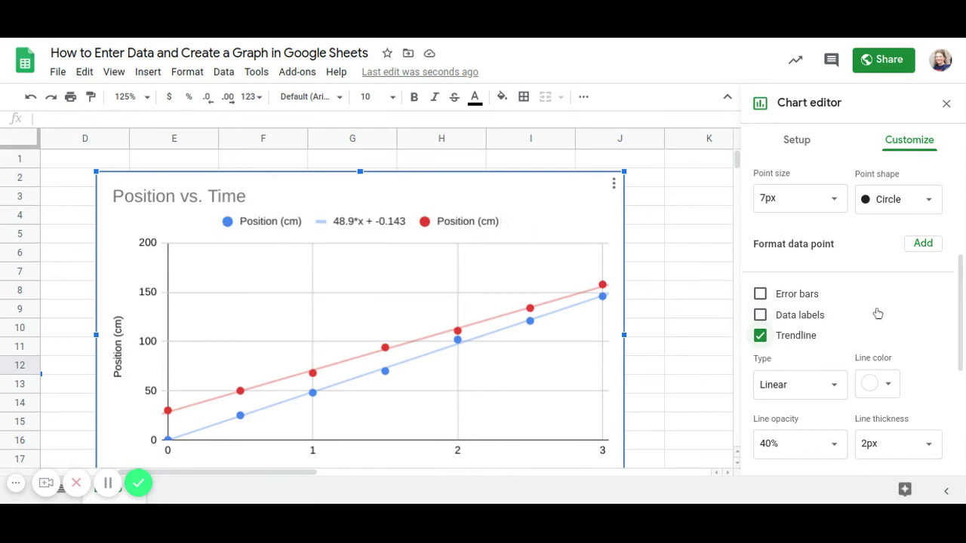
Label the new series' trendline with its equation using Use Equation and close the chart editor
{"action": "scroll", "coordinate": [870, 308], "scroll_direction": "down", "scroll_amount": 3}
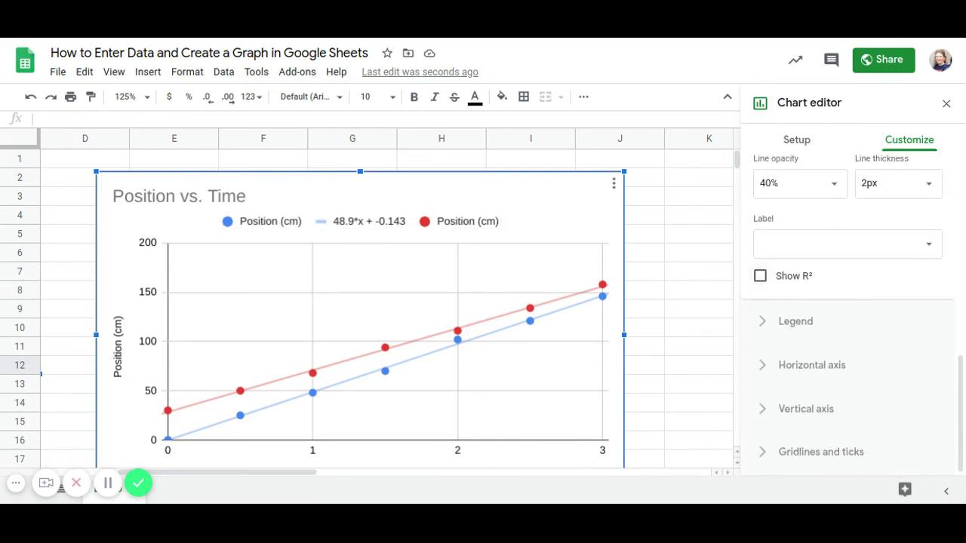
{"action": "scroll", "coordinate": [878, 313], "scroll_direction": "up", "scroll_amount": 2}
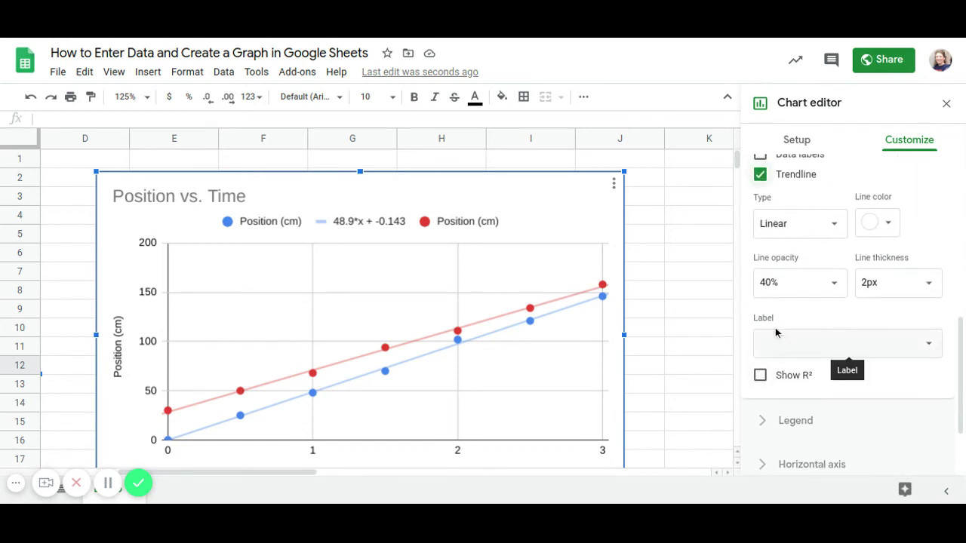
{"action": "left_click", "coordinate": [919, 343]}
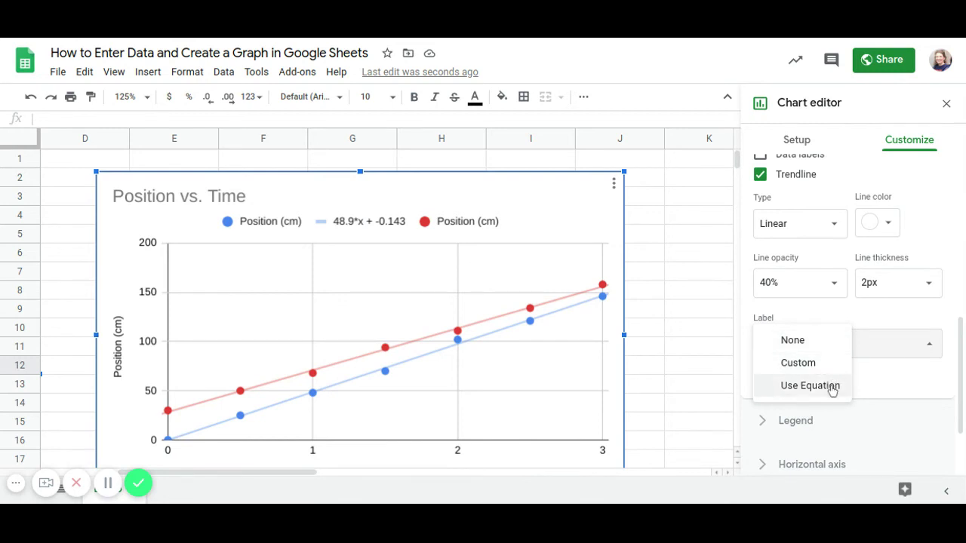
{"action": "left_click", "coordinate": [832, 388]}
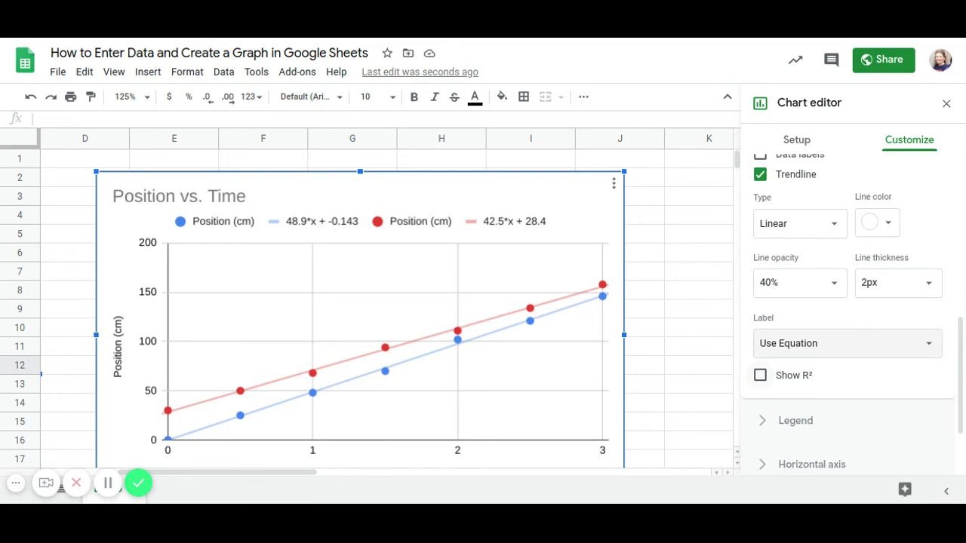
{"action": "left_click", "coordinate": [708, 307]}
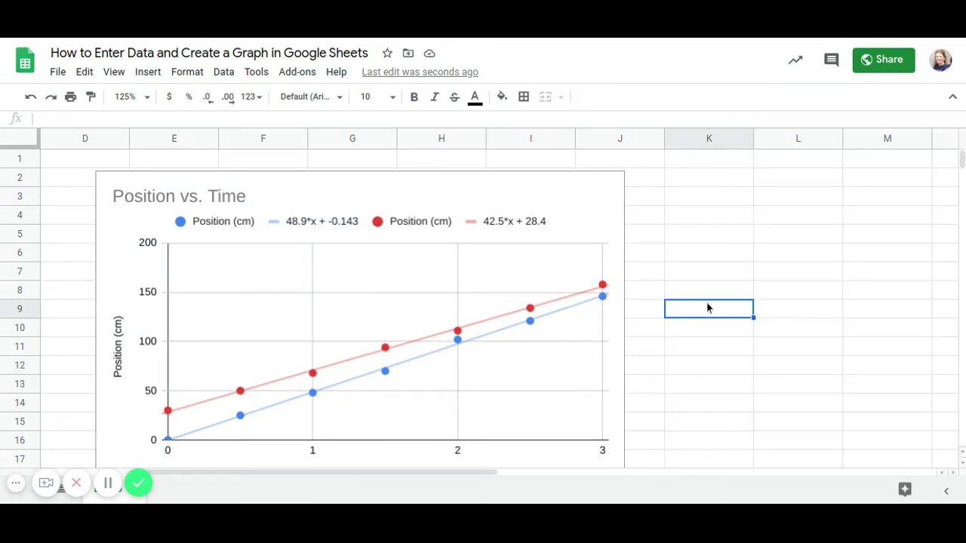
Change the header in cell B1 to "Position for Car 1 (cm)"
{"action": "scroll", "coordinate": [640, 230], "scroll_direction": "left", "scroll_amount": 5}
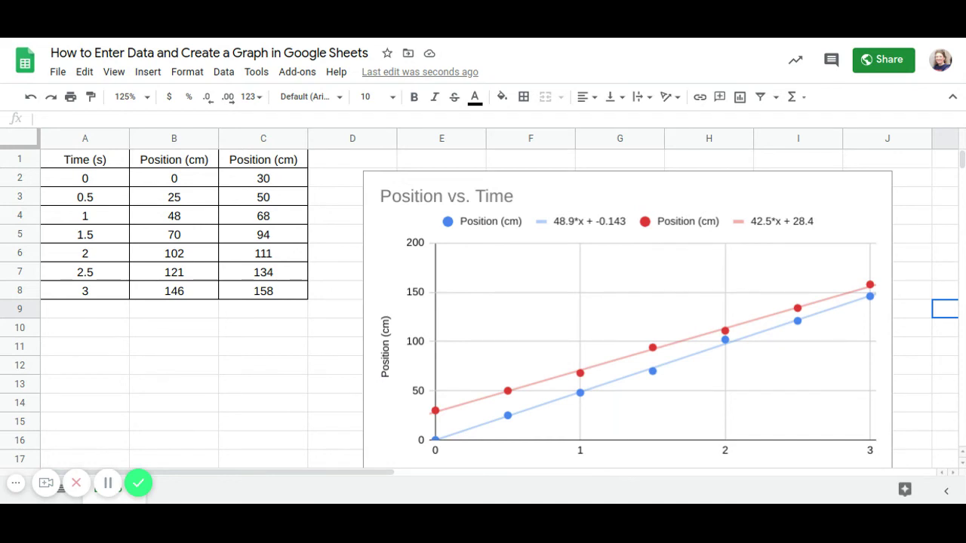
{"action": "left_click", "coordinate": [173, 159]}
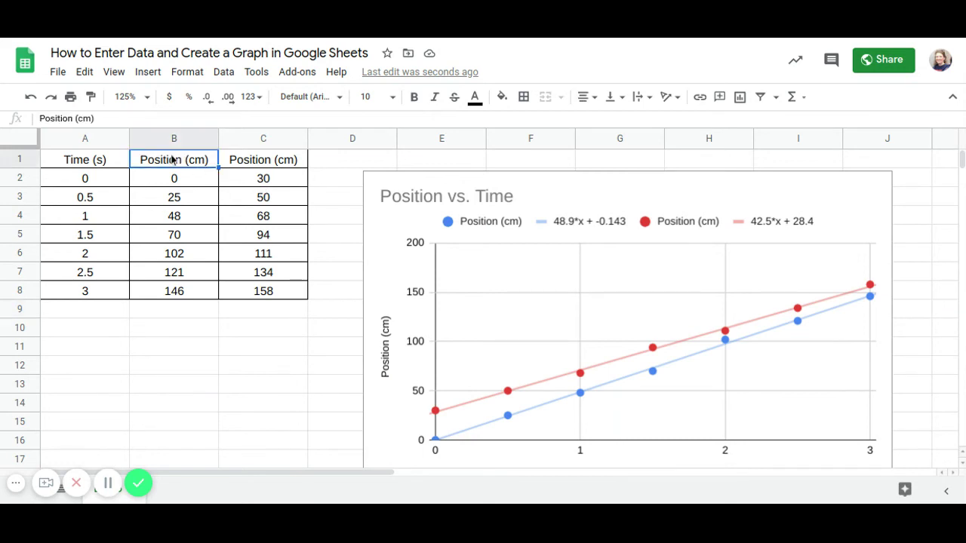
{"action": "left_click", "coordinate": [82, 121]}
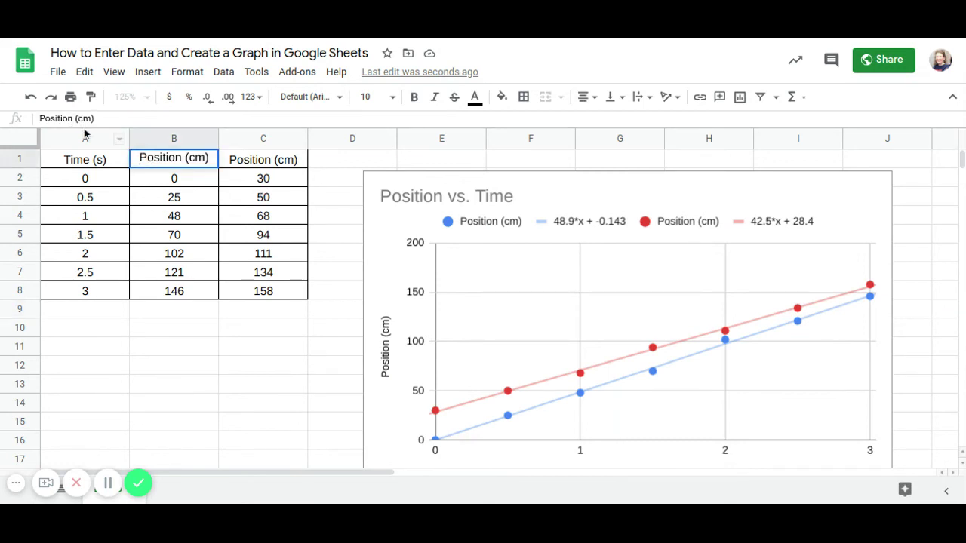
{"action": "type", "text": "for "}
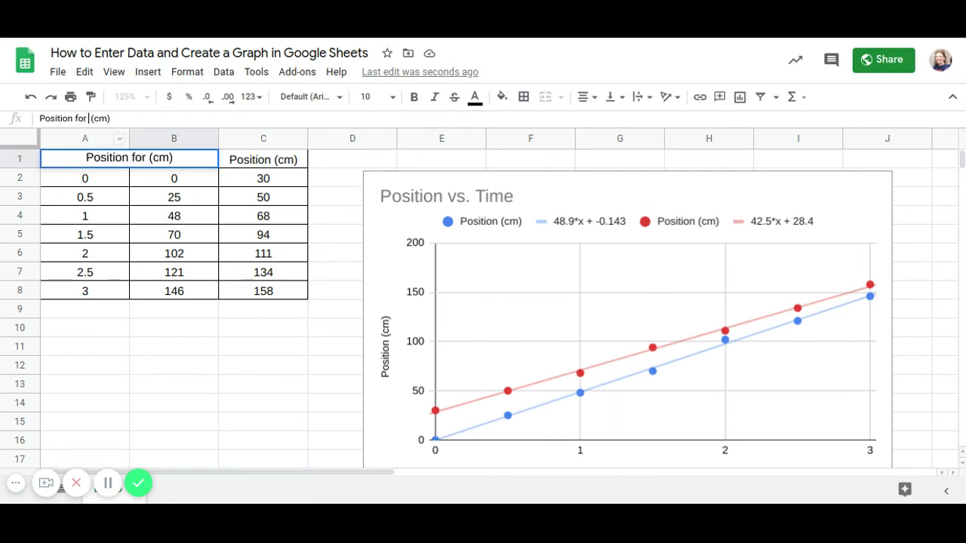
{"action": "type", "text": "Ca "}
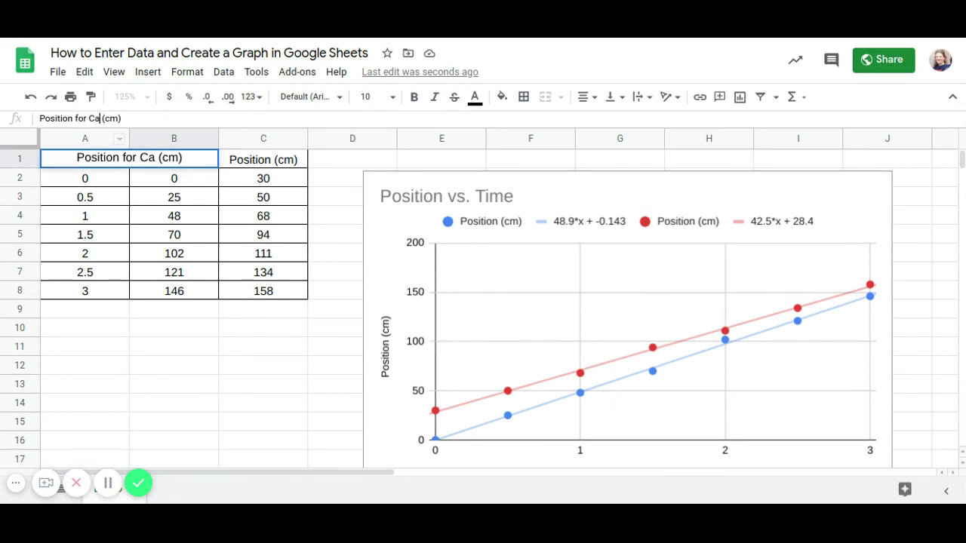
{"action": "type", "text": "r 1"}
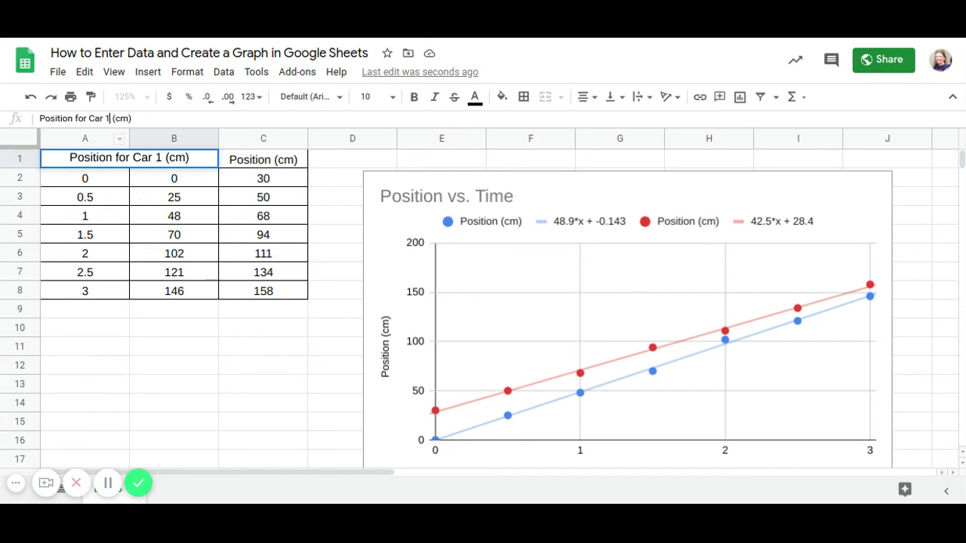
{"action": "key", "text": "Tab"}
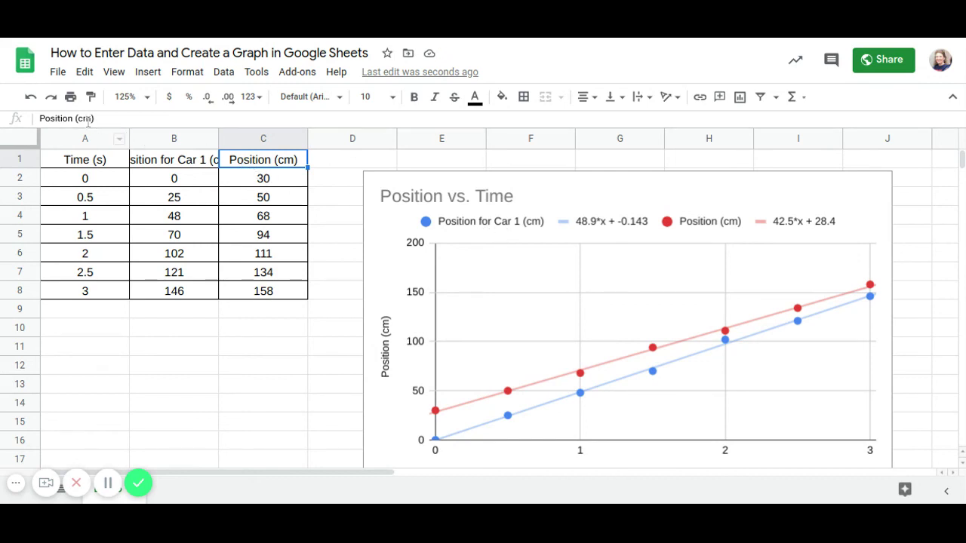
Change the header in cell C1 to "Position for Car 2 (cm)"
{"action": "left_click", "coordinate": [73, 119]}
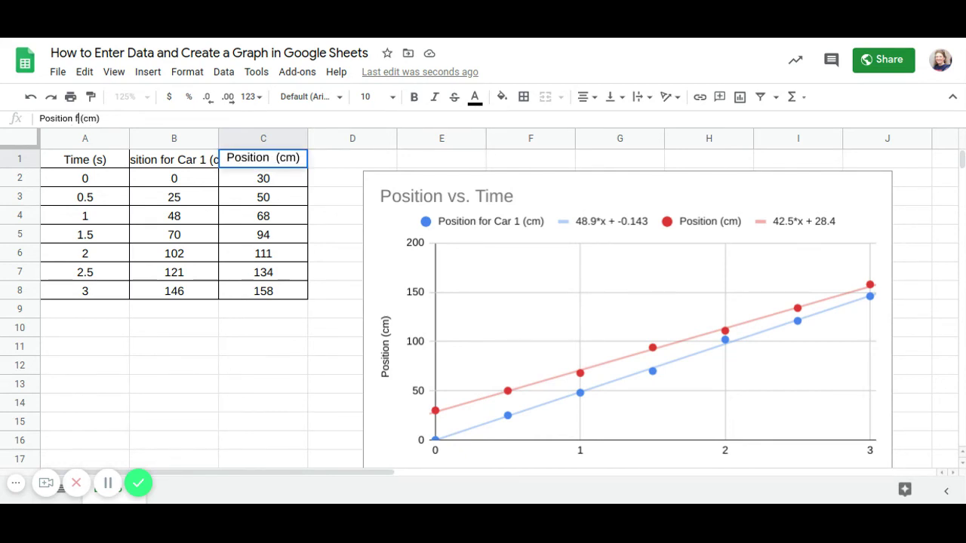
{"action": "type", "text": "for Car 2"}
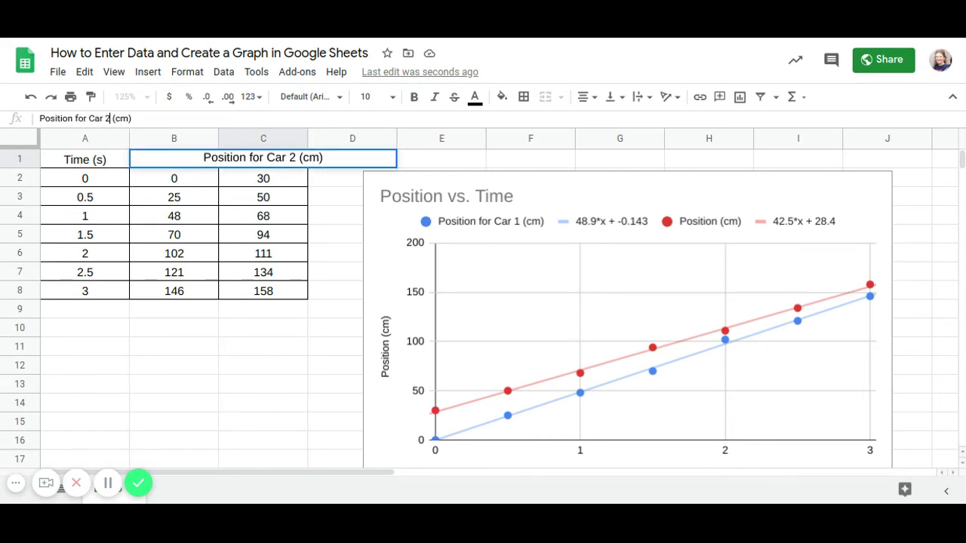
{"action": "left_click", "coordinate": [242, 234]}
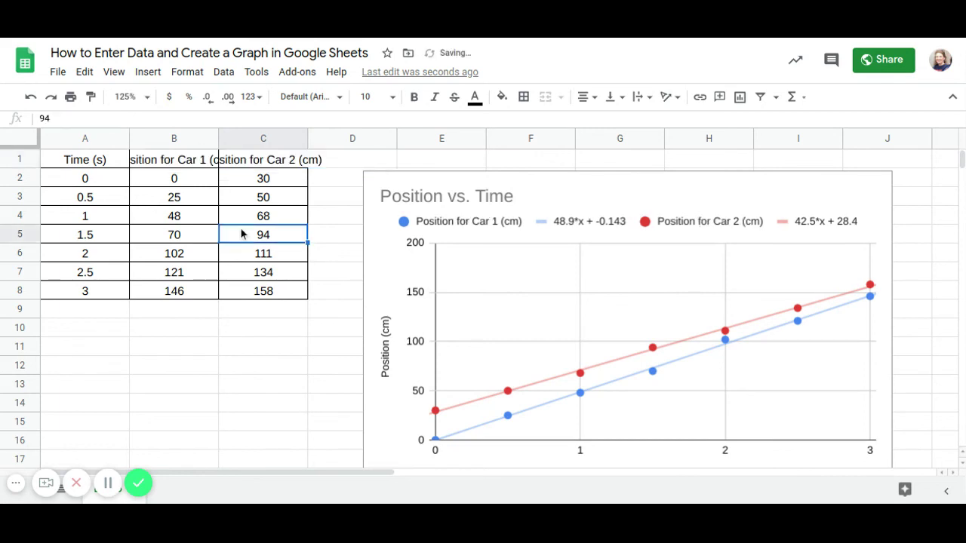
{"action": "left_click", "coordinate": [243, 160]}
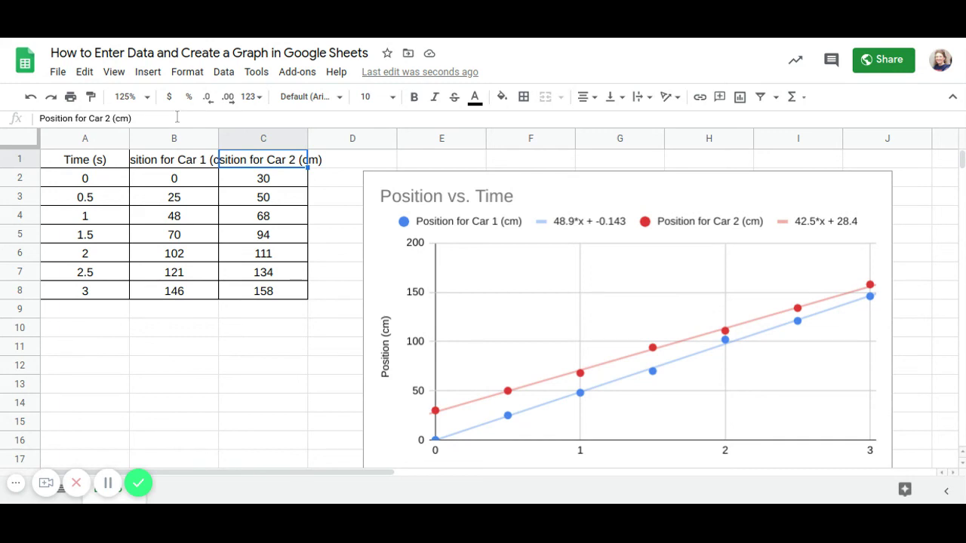
{"action": "left_click", "coordinate": [255, 197]}
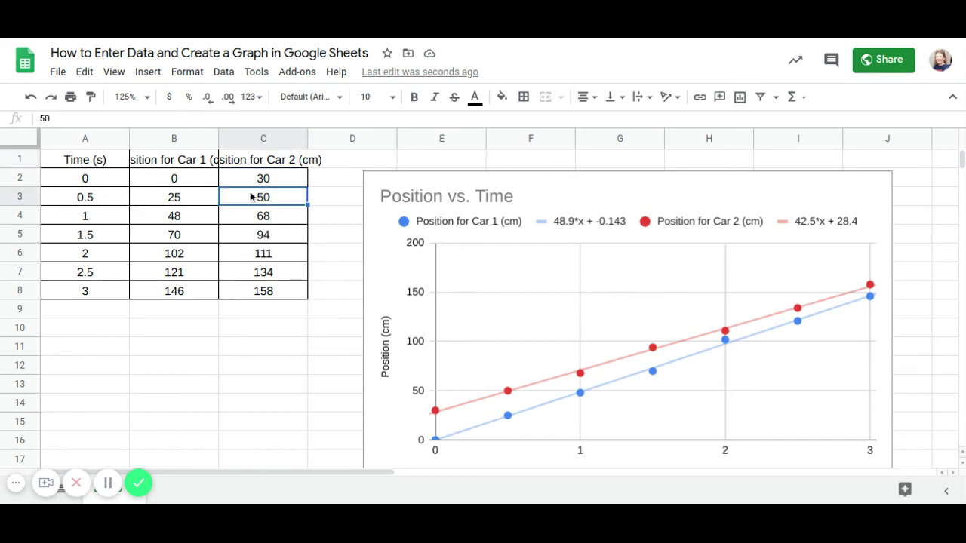
{"action": "left_click", "coordinate": [246, 160]}
{"action": "double_click", "coordinate": [246, 160]}
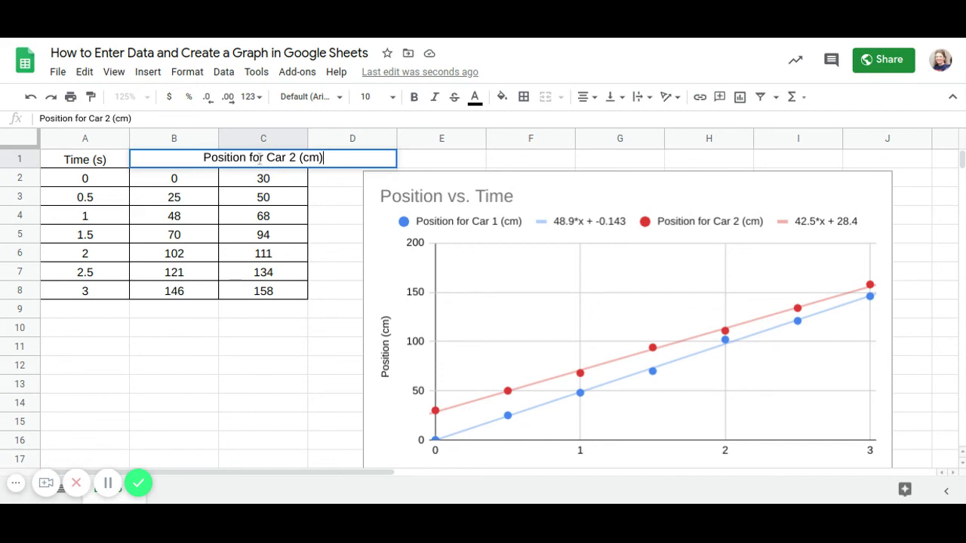
{"action": "left_click", "coordinate": [259, 198]}
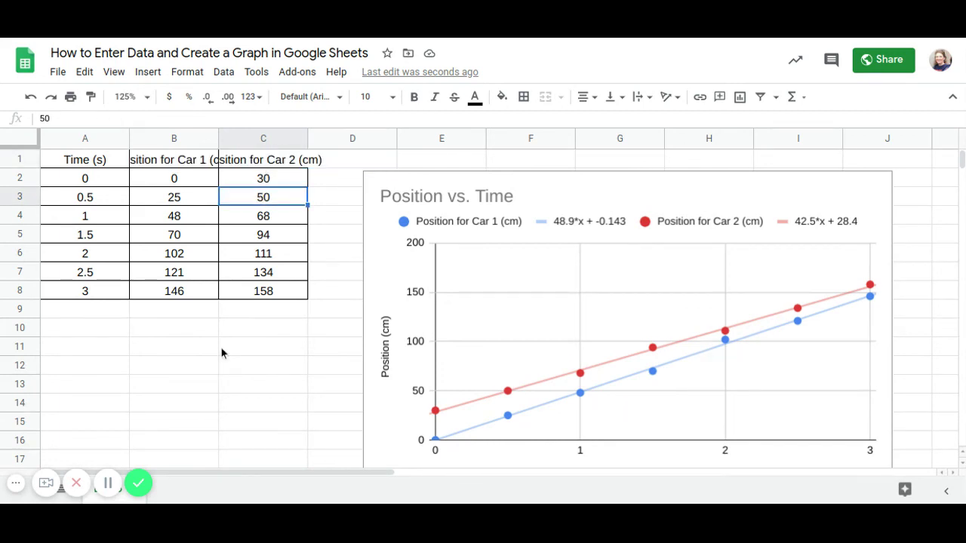
{"action": "left_click", "coordinate": [217, 400]}
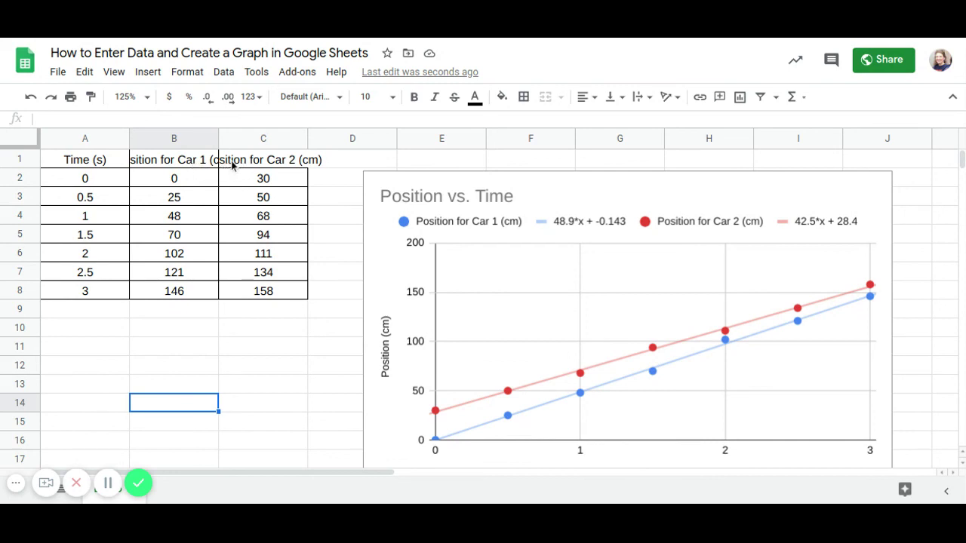
Wrap the text of the Car 1 and Car 2 position headers in cells B1 and C1
{"action": "left_click", "coordinate": [188, 165]}
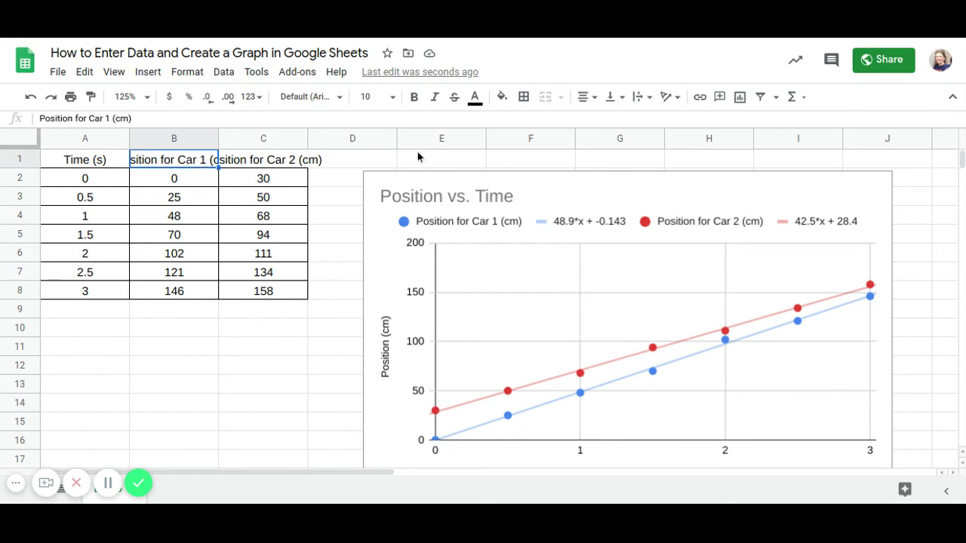
{"action": "left_click", "coordinate": [641, 97]}
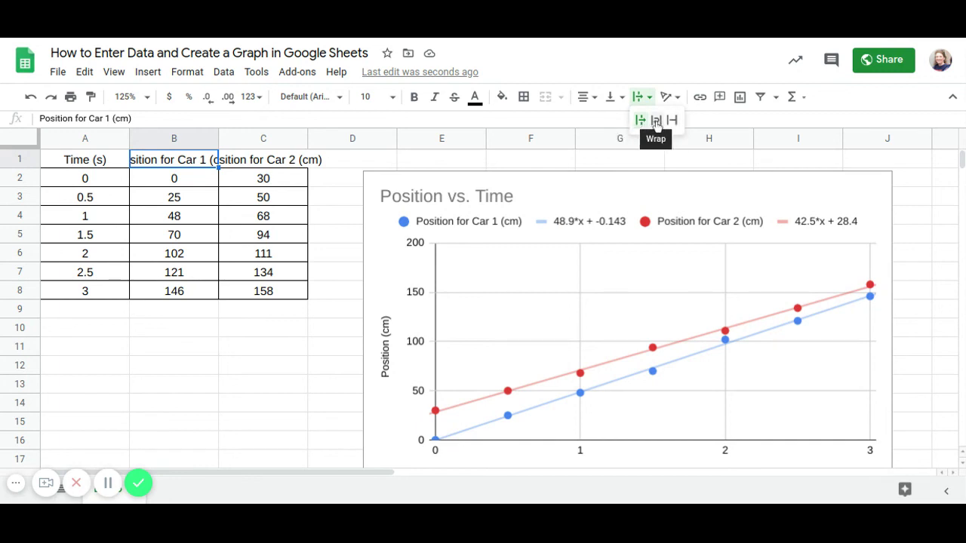
{"action": "left_click", "coordinate": [656, 121]}
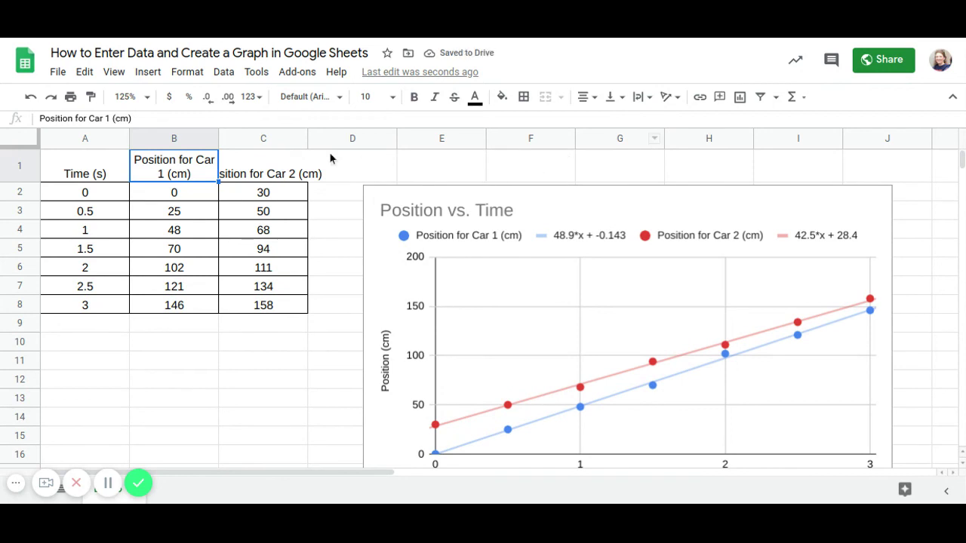
{"action": "left_click", "coordinate": [289, 166]}
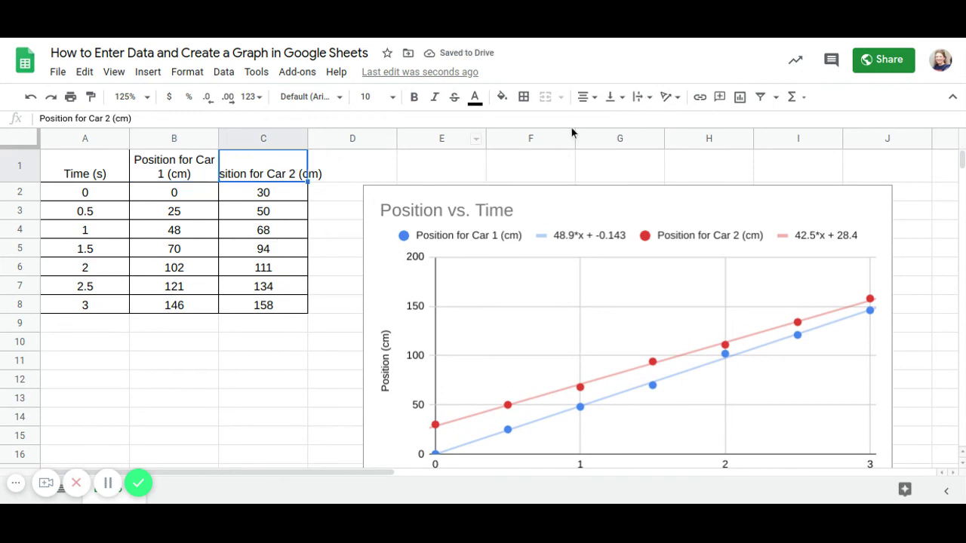
{"action": "left_click", "coordinate": [640, 101]}
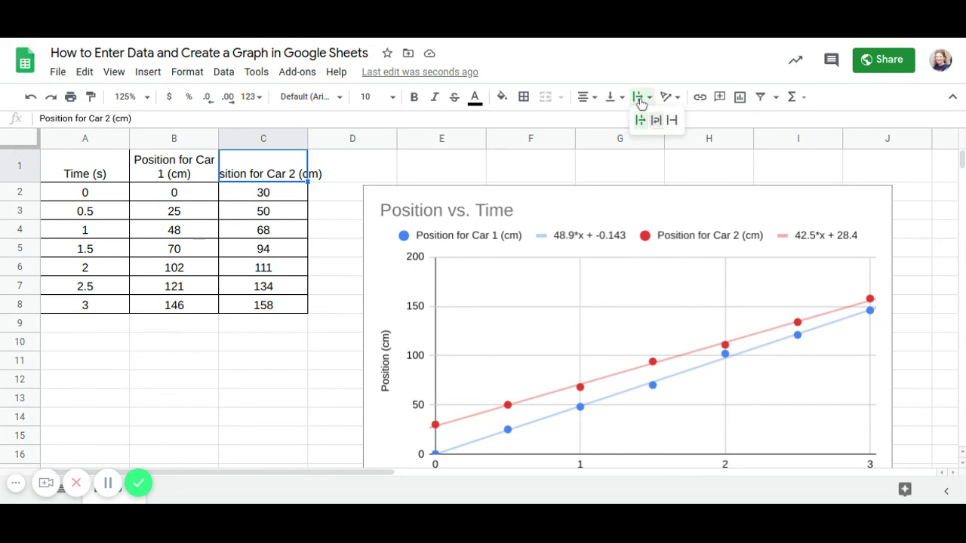
{"action": "left_click", "coordinate": [656, 122]}
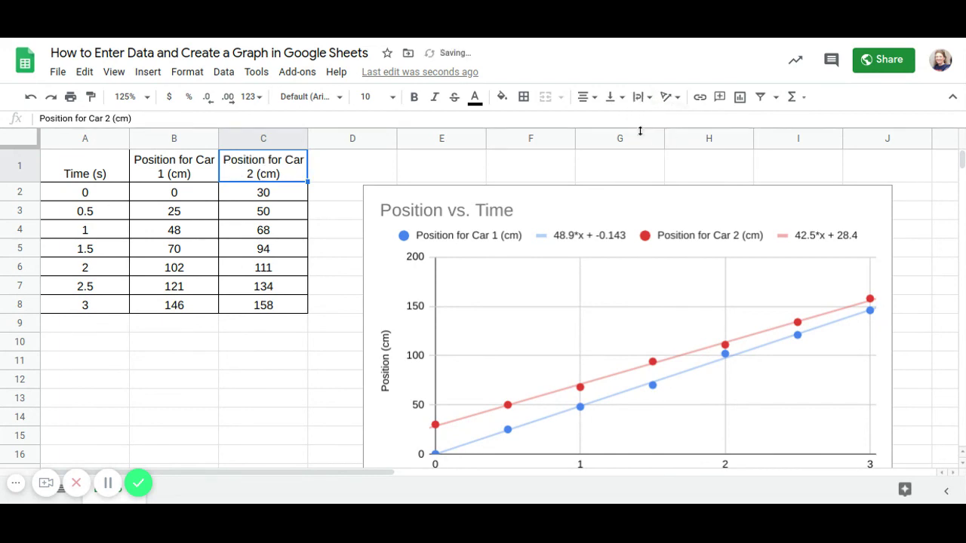
{"action": "left_click", "coordinate": [302, 364]}
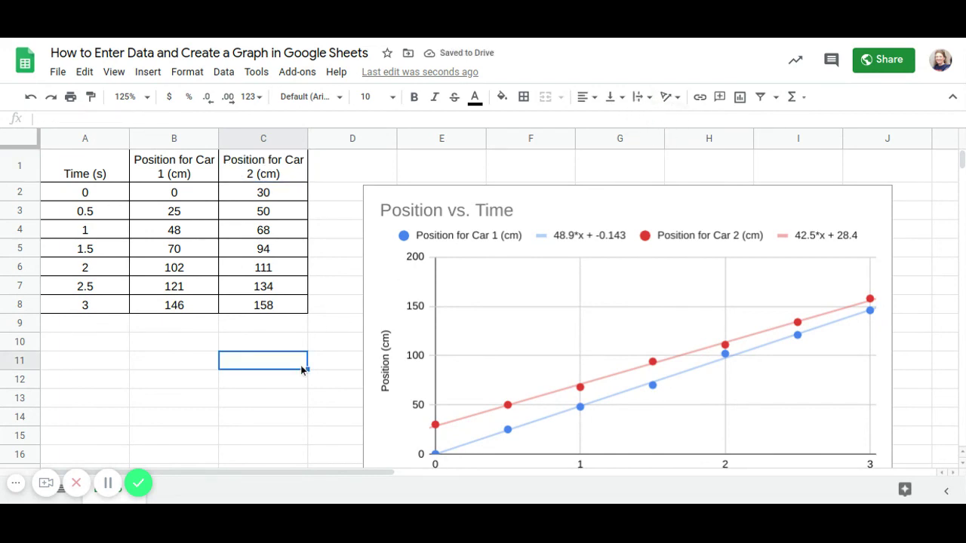